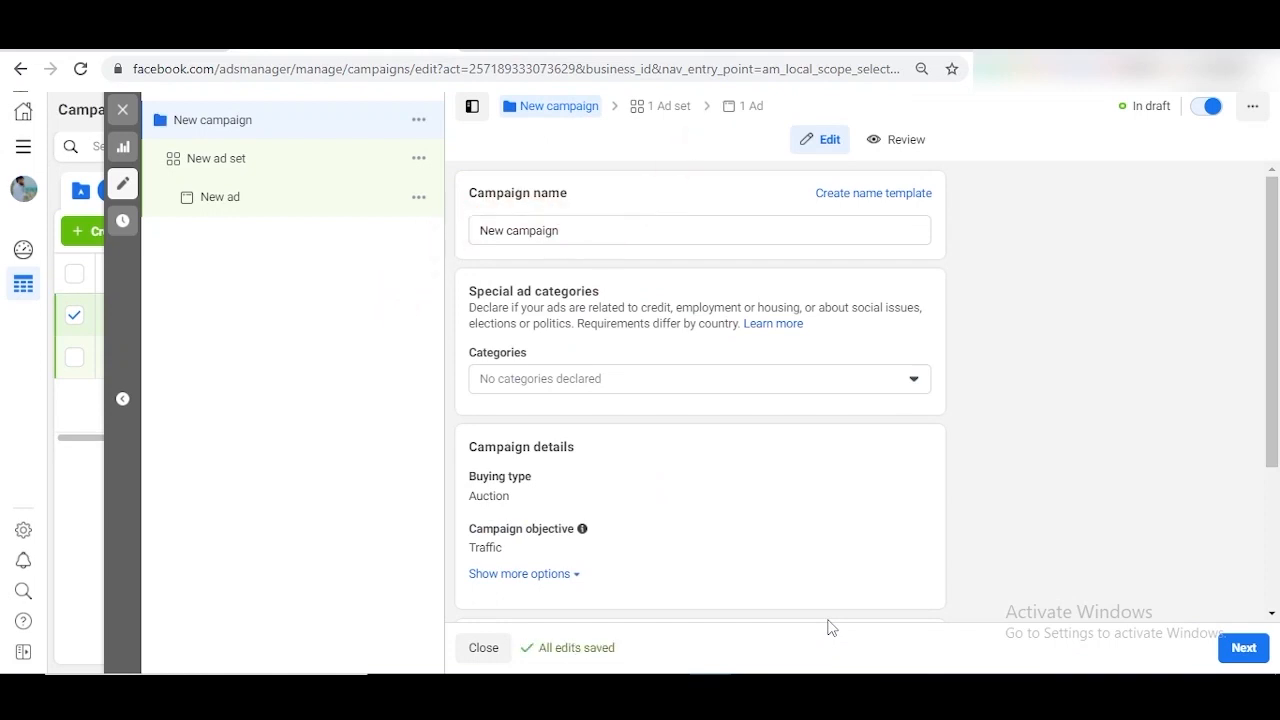
- Name the campaign 'Website Traffic Campaign' and enable budget optimisation with a ₹500.00 daily budget
{"action": "triple_click", "coordinate": [641, 232]}
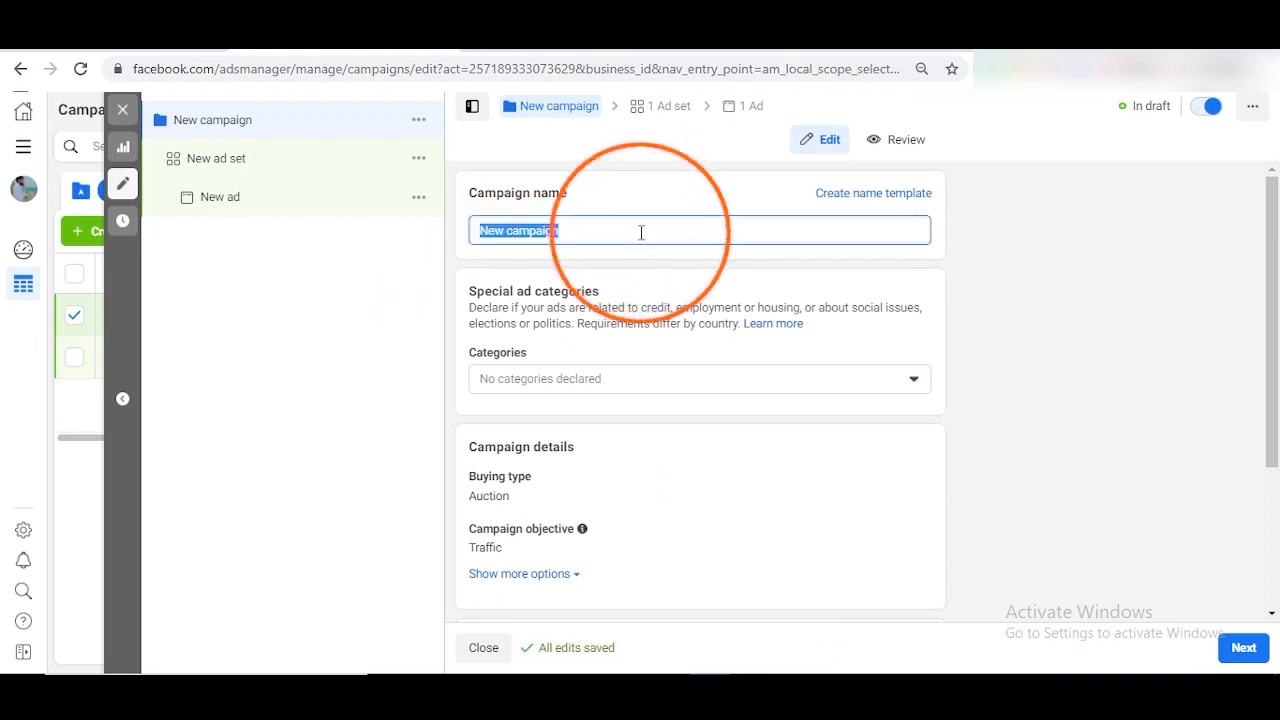
{"action": "type", "text": "Website "}
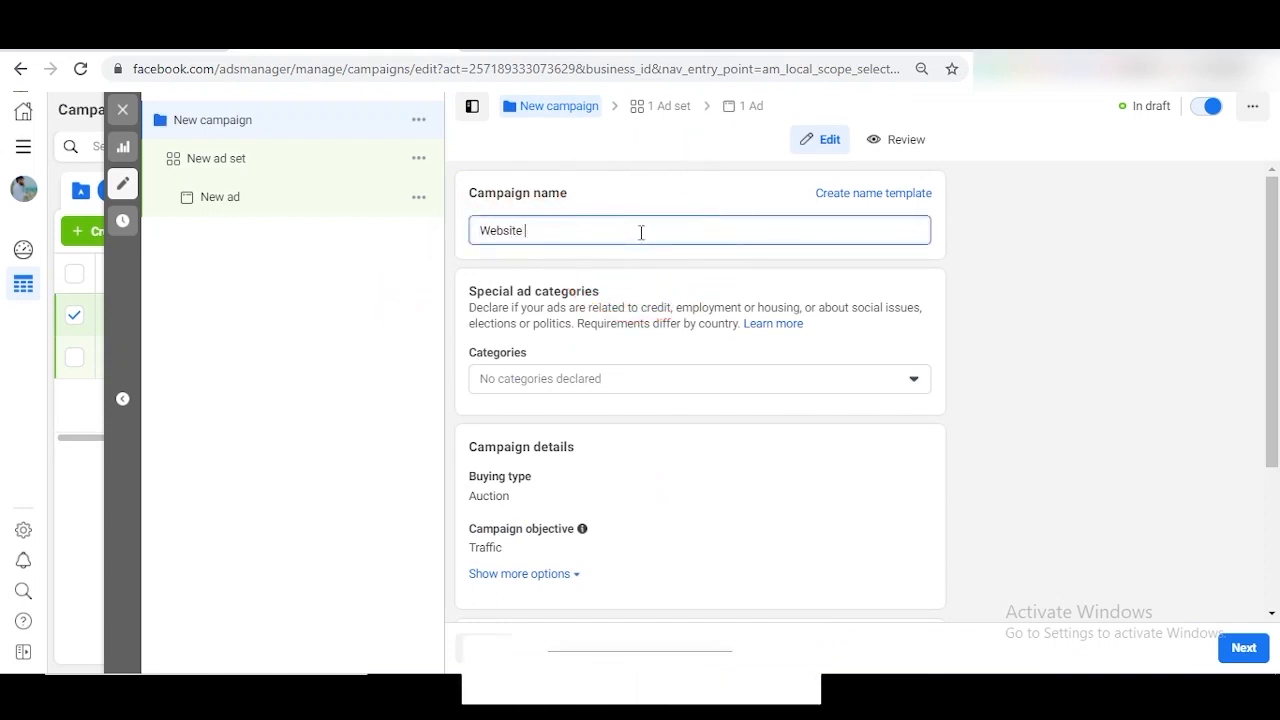
{"action": "type", "text": "Traffic "}
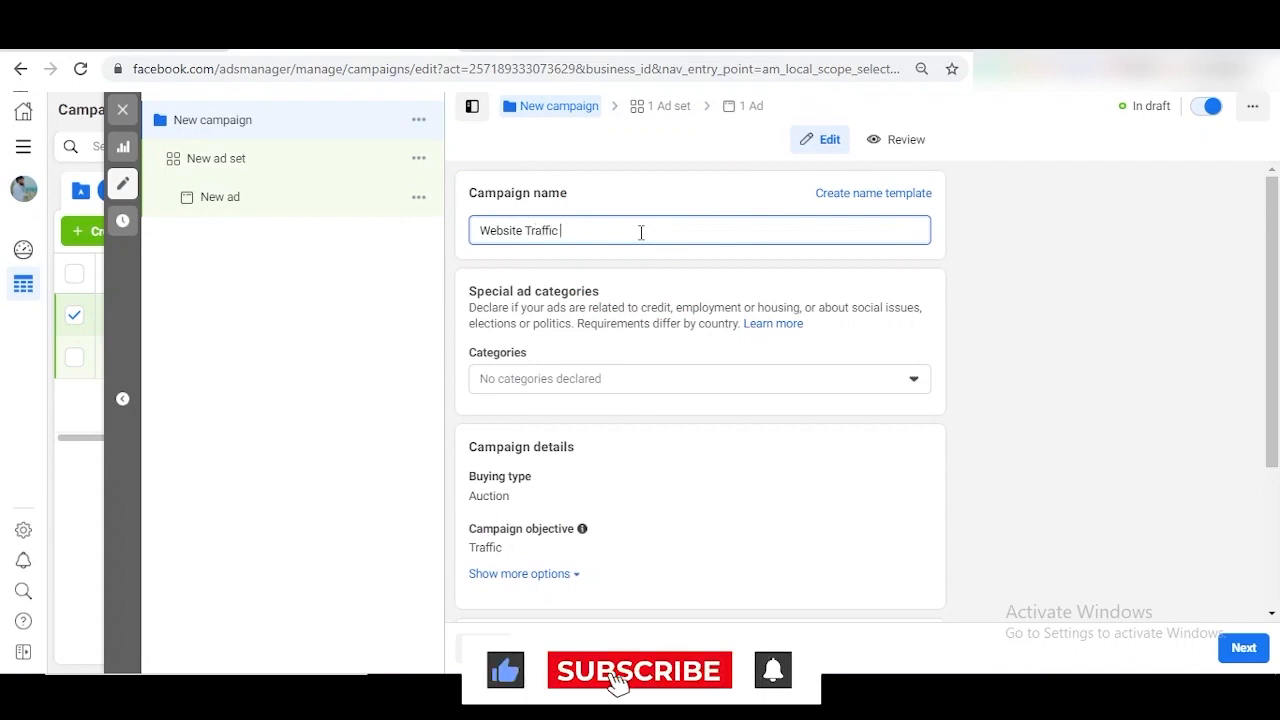
{"action": "type", "text": "Campaign"}
{"action": "scroll", "coordinate": [691, 411], "scroll_direction": "down", "scroll_amount": 2}
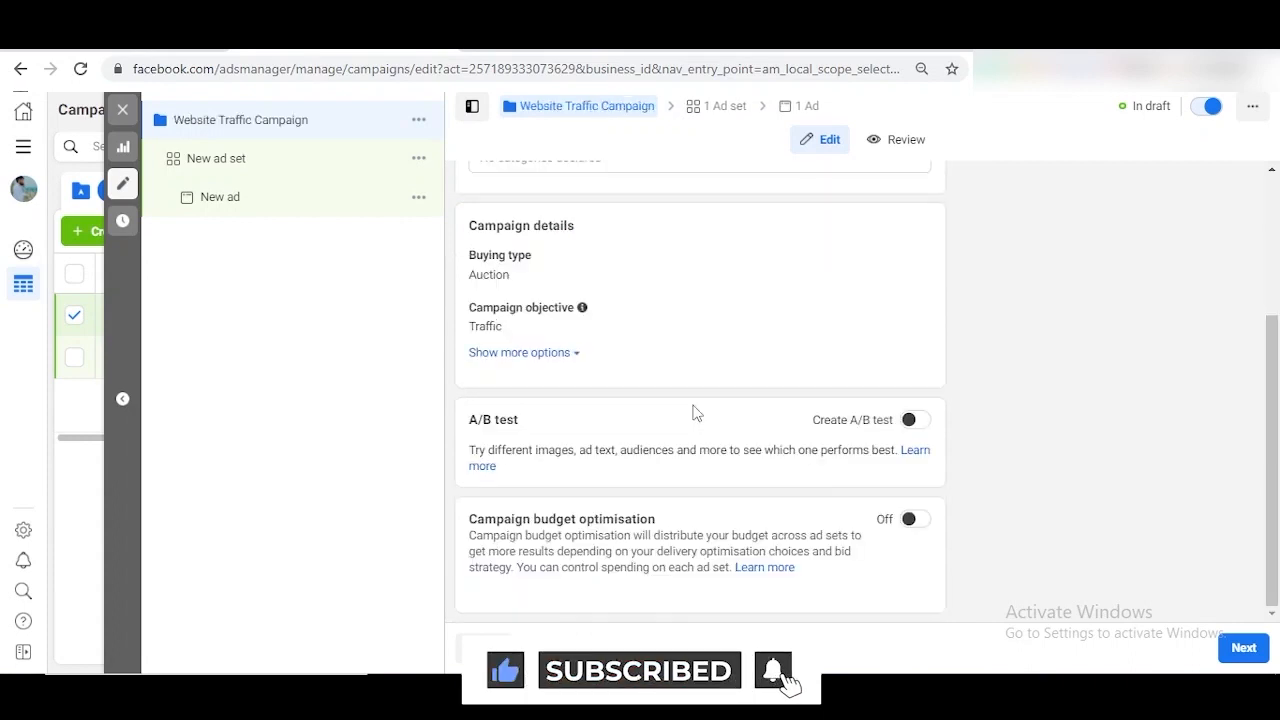
{"action": "left_click", "coordinate": [912, 520]}
{"action": "scroll", "coordinate": [917, 531], "scroll_direction": "down", "scroll_amount": 2}
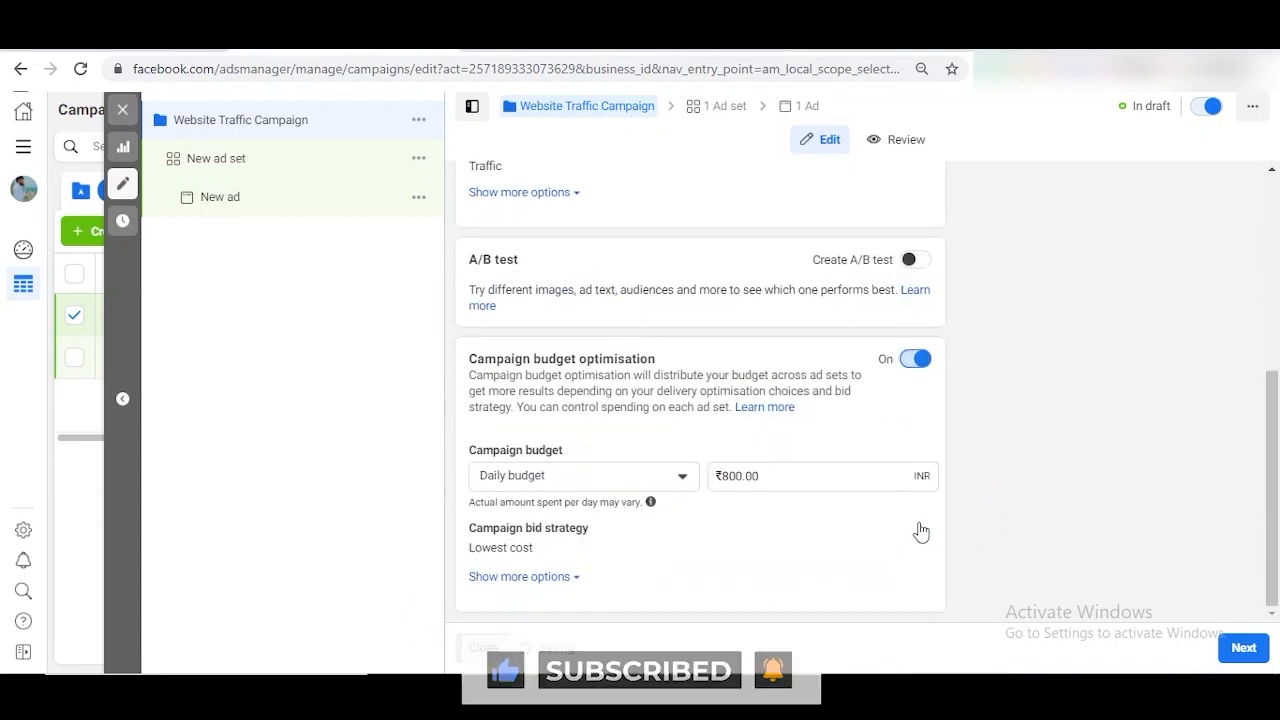
{"action": "left_click", "coordinate": [731, 477]}
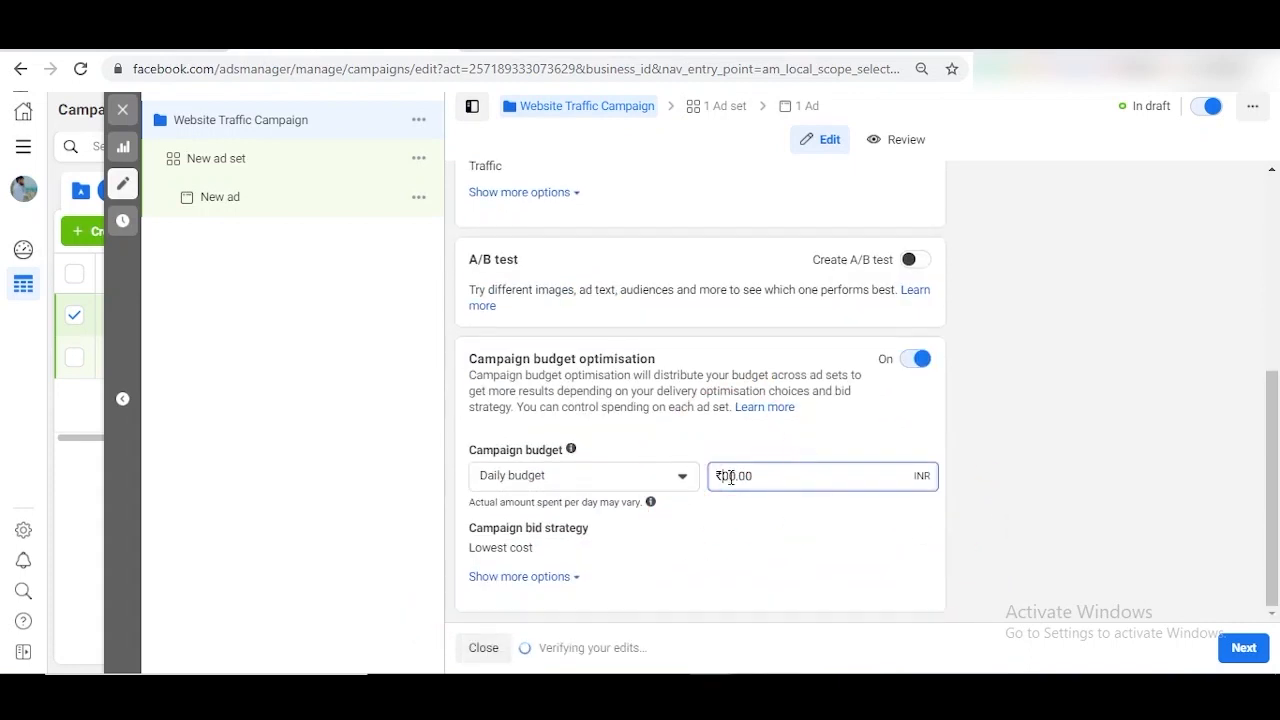
{"action": "left_click", "coordinate": [1255, 656]}
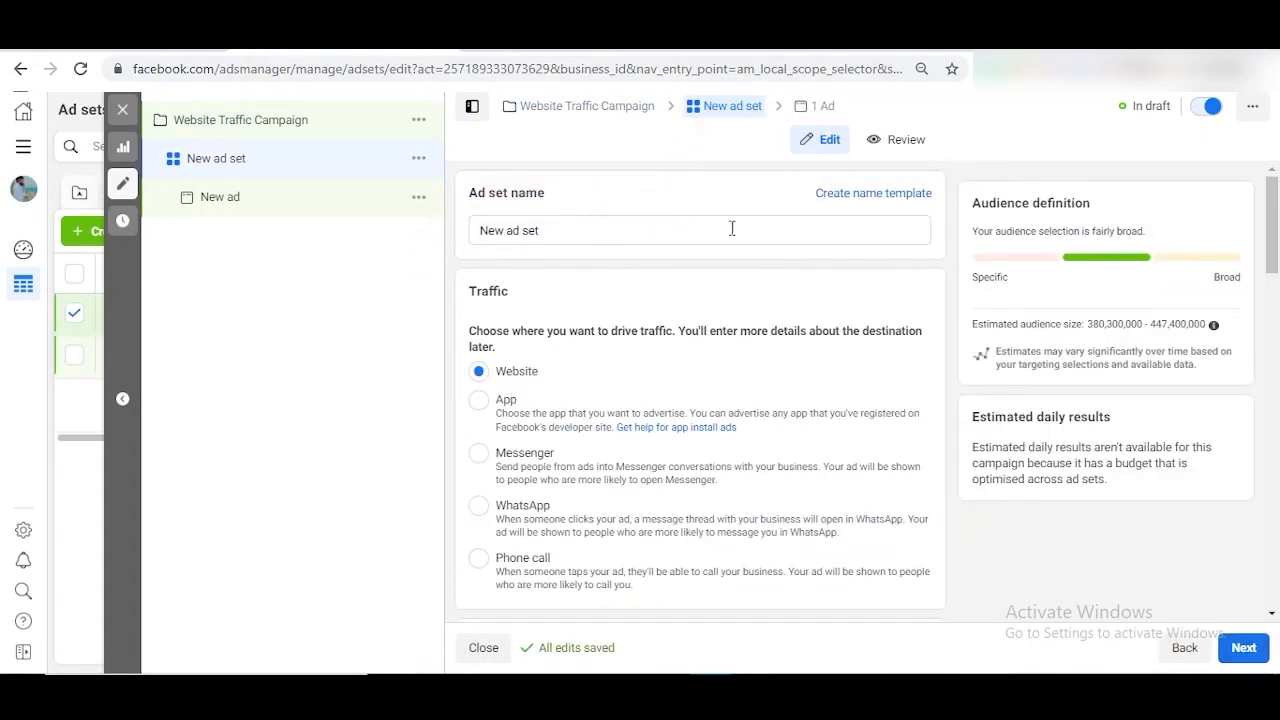
{"action": "triple_click", "coordinate": [732, 229]}
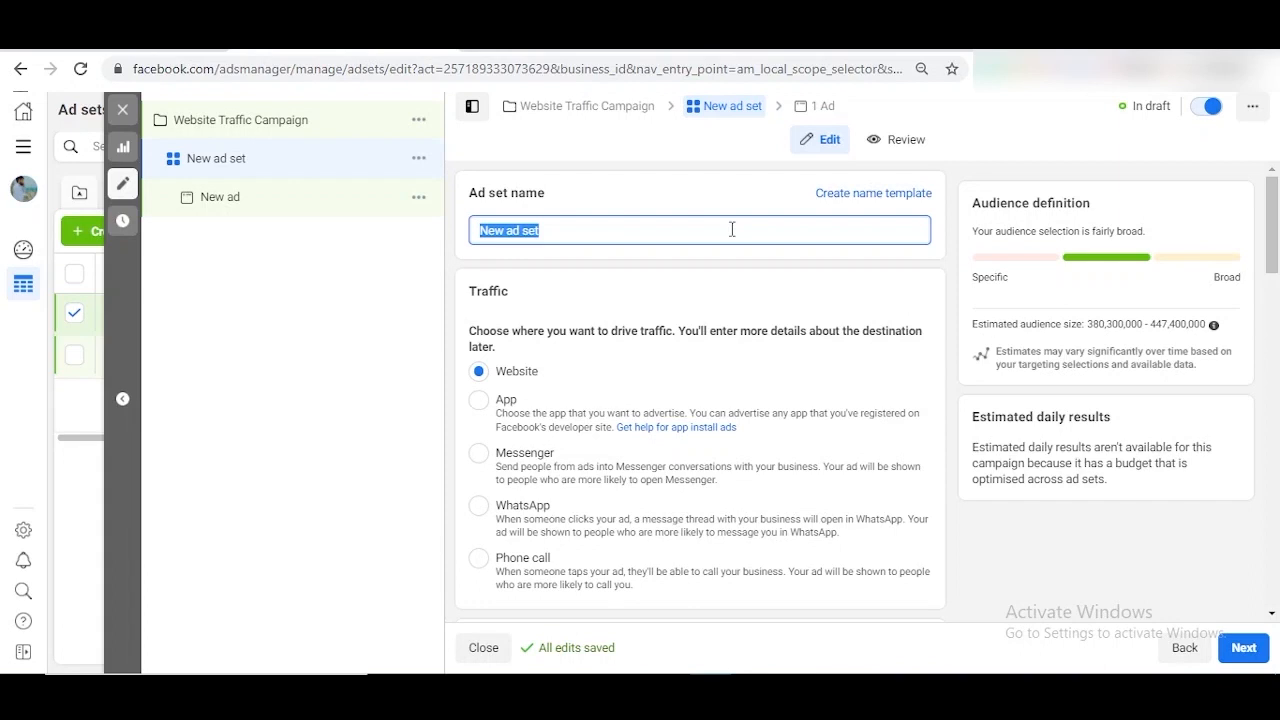
{"action": "scroll", "coordinate": [720, 357], "scroll_direction": "down", "scroll_amount": 2}
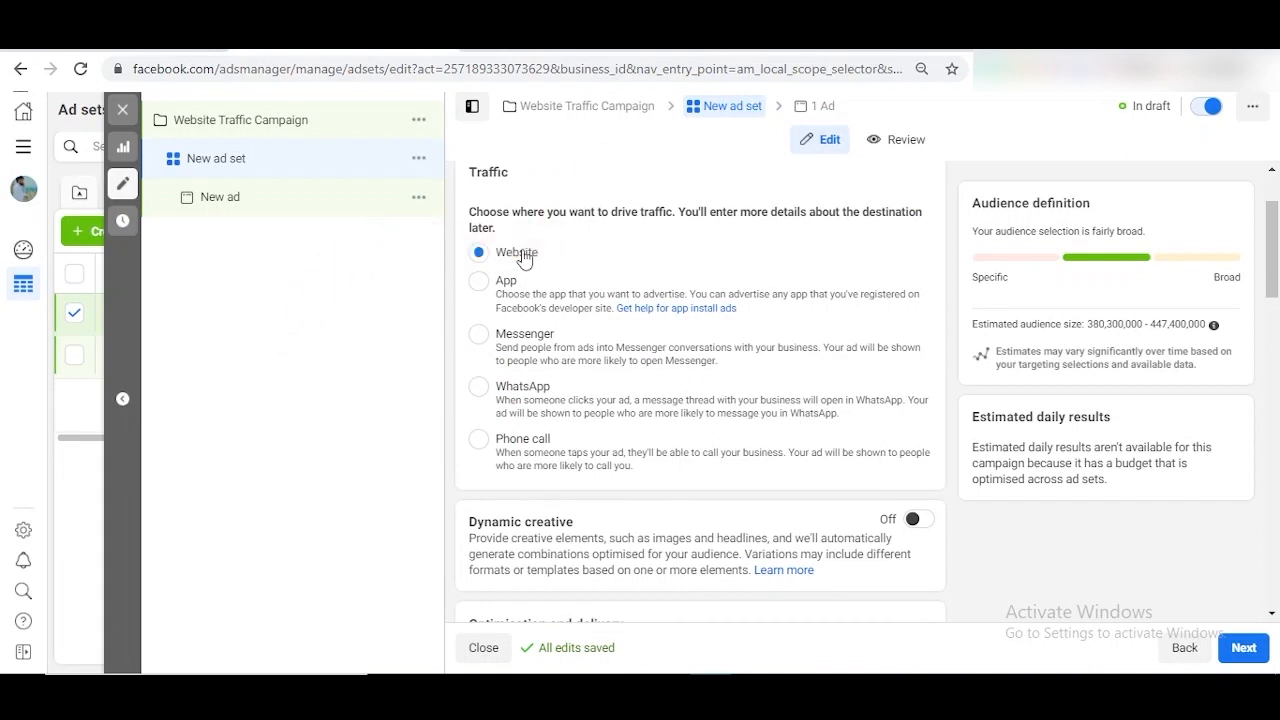
{"action": "scroll", "coordinate": [691, 326], "scroll_direction": "down", "scroll_amount": 5}
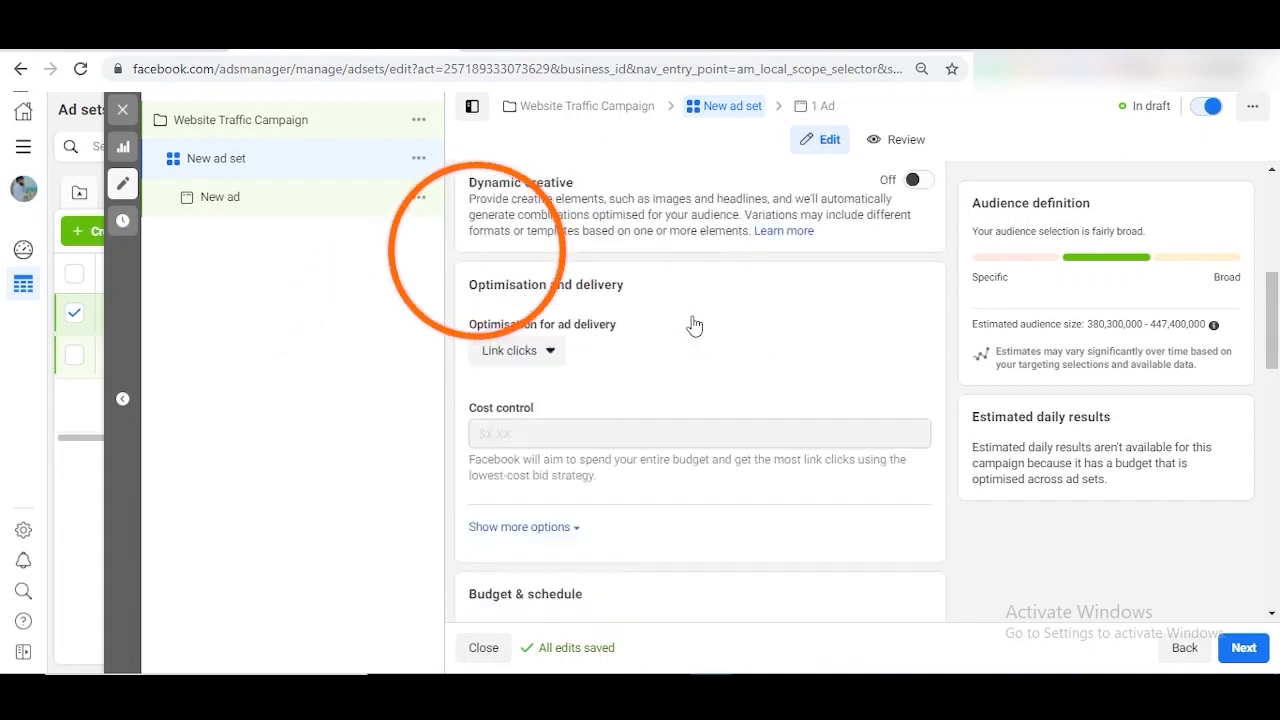
{"action": "scroll", "coordinate": [612, 230], "scroll_direction": "up", "scroll_amount": 1}
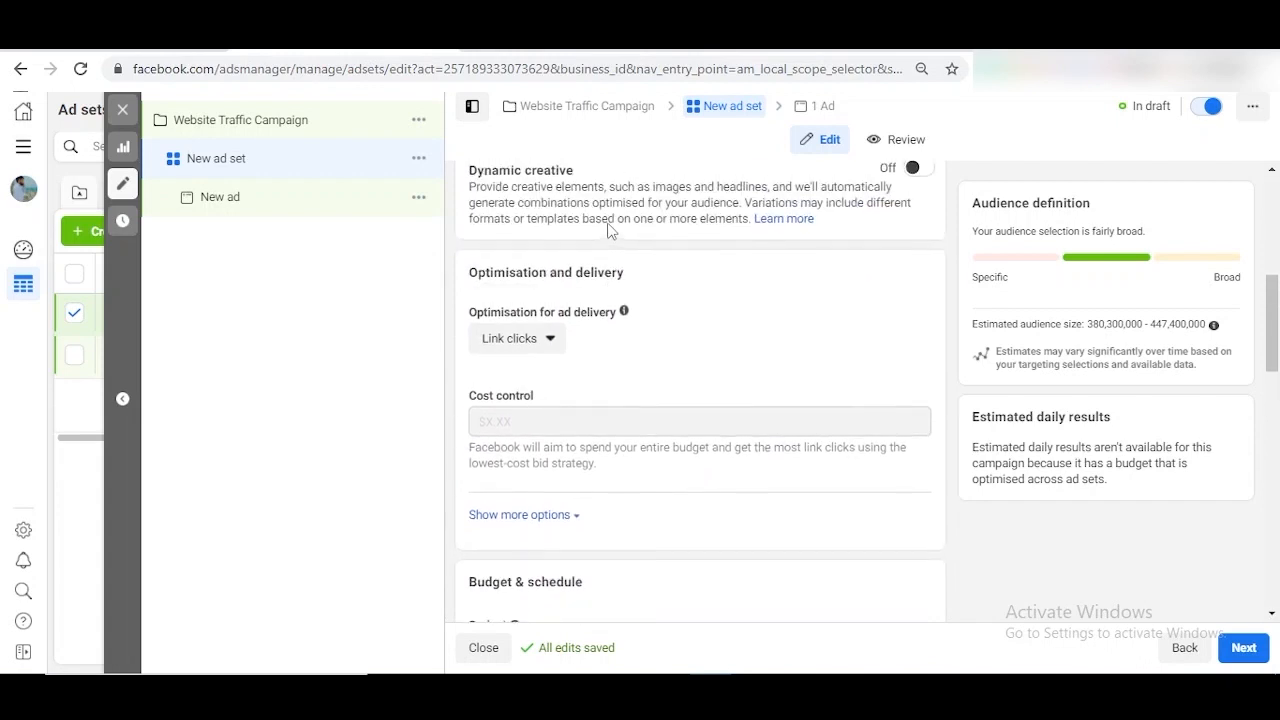
{"action": "scroll", "coordinate": [677, 431], "scroll_direction": "down", "scroll_amount": 3}
{"action": "mouse_move", "coordinate": [524, 328]}
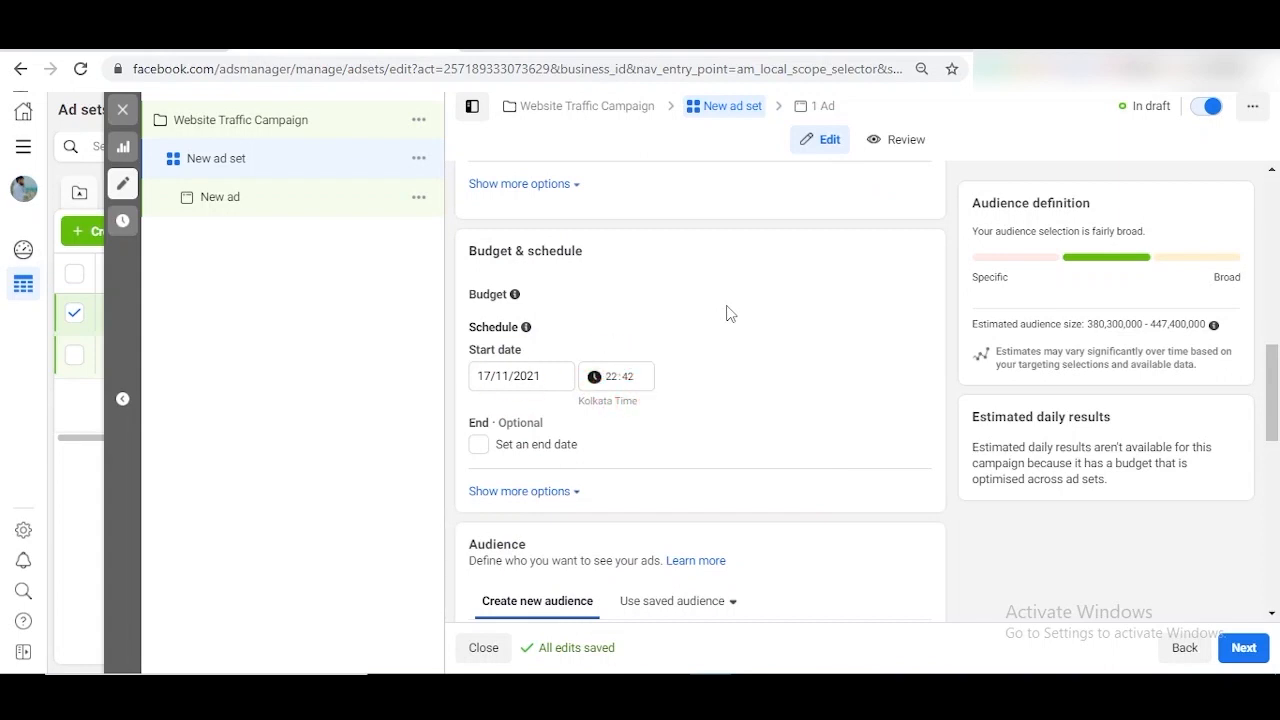
{"action": "scroll", "coordinate": [728, 314], "scroll_direction": "down", "scroll_amount": 3}
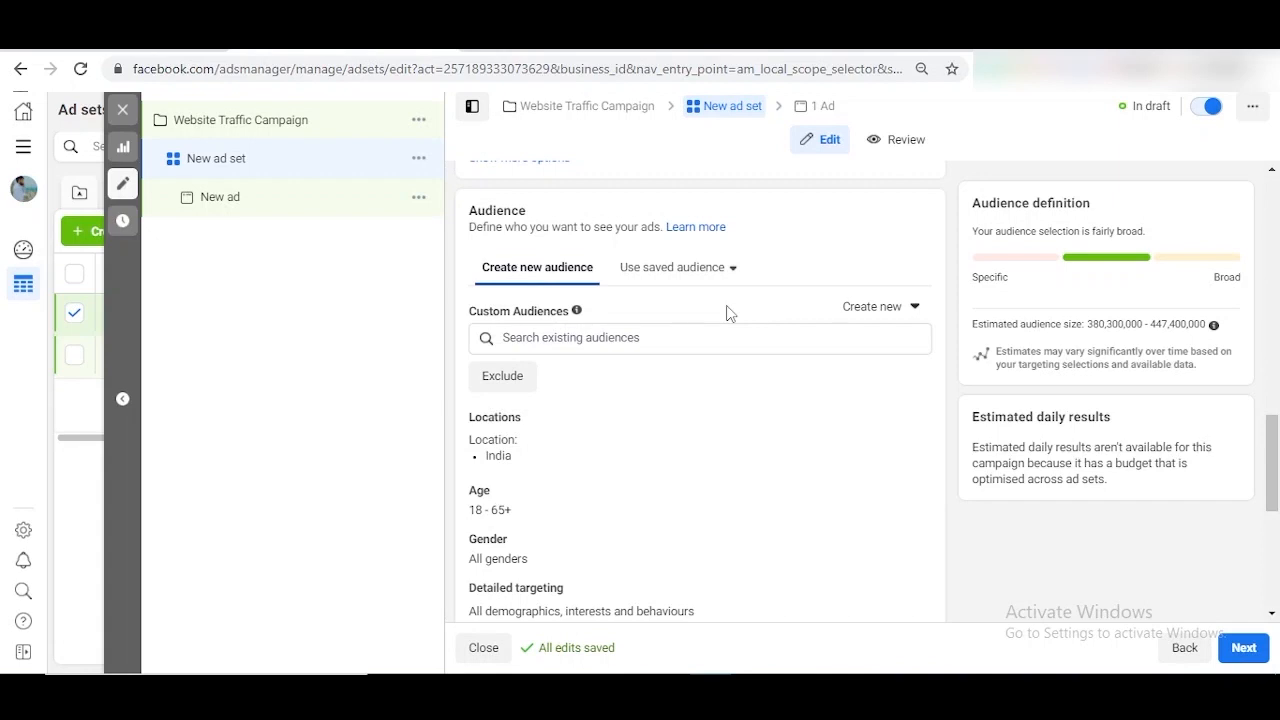
- Replace India with Gurugram, Haryana, India as the ad set's target location
{"action": "scroll", "coordinate": [727, 313], "scroll_direction": "down", "scroll_amount": 2}
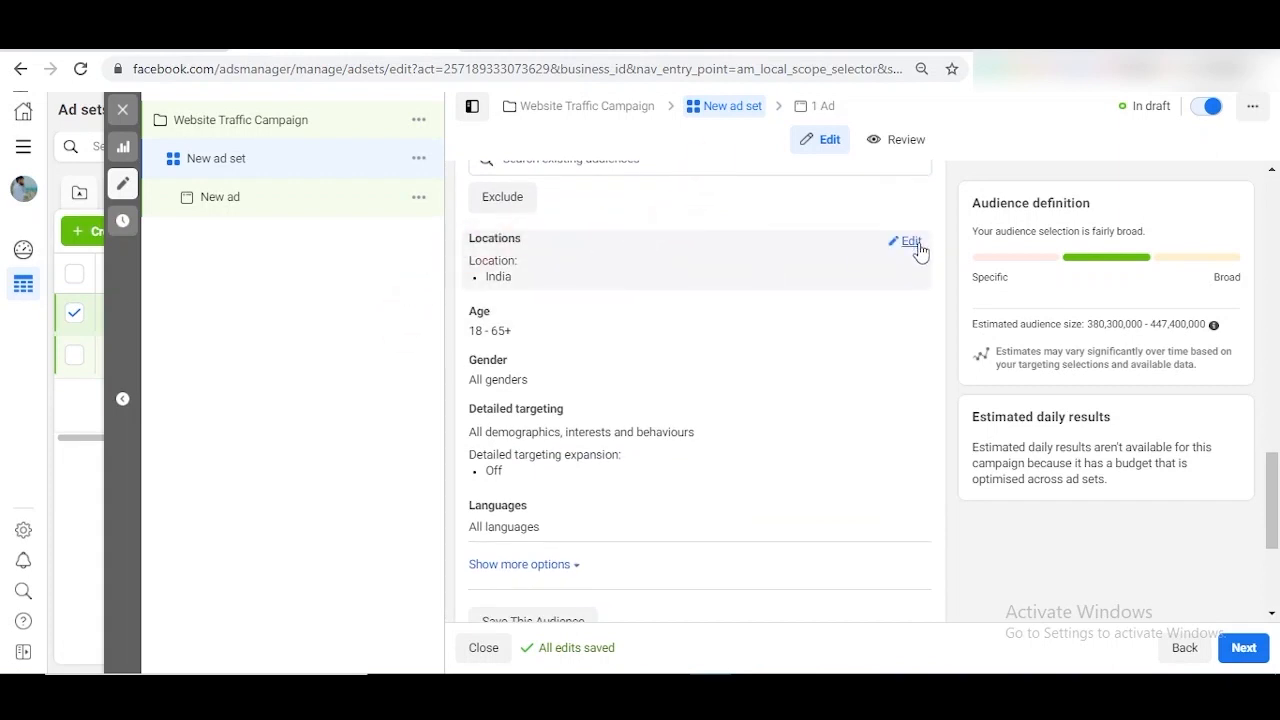
{"action": "left_click", "coordinate": [911, 242]}
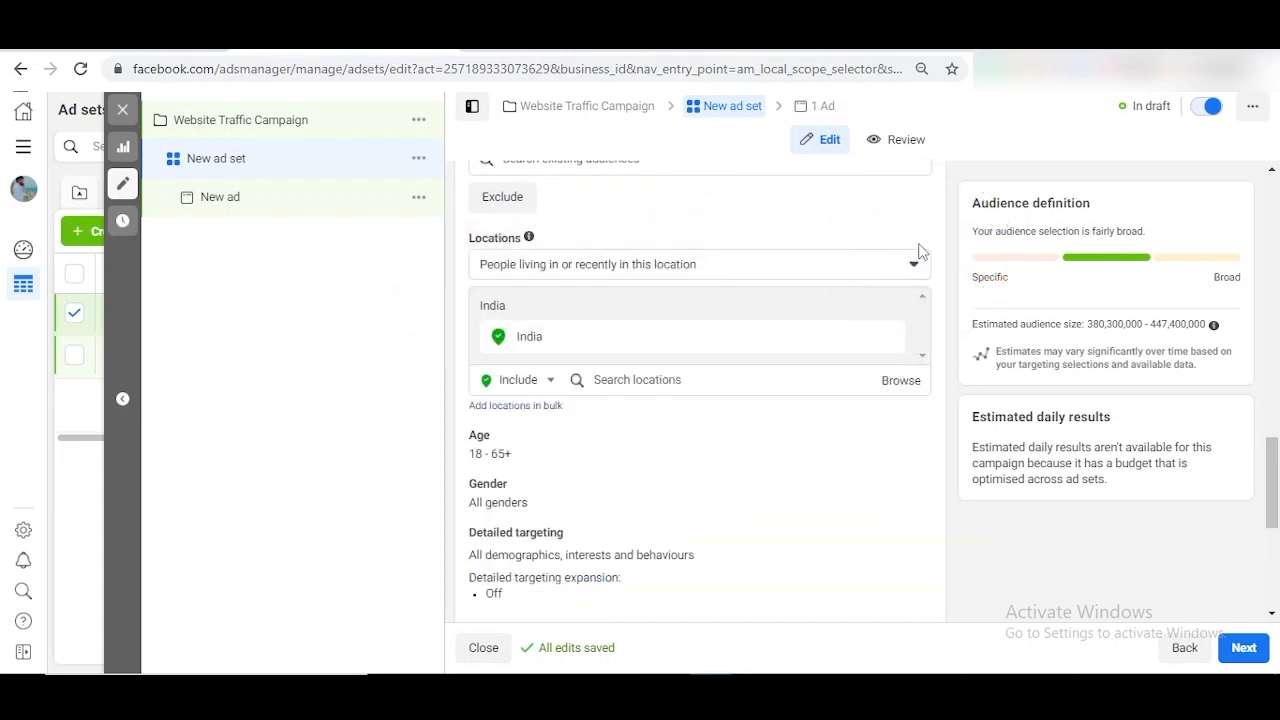
{"action": "left_click", "coordinate": [891, 339]}
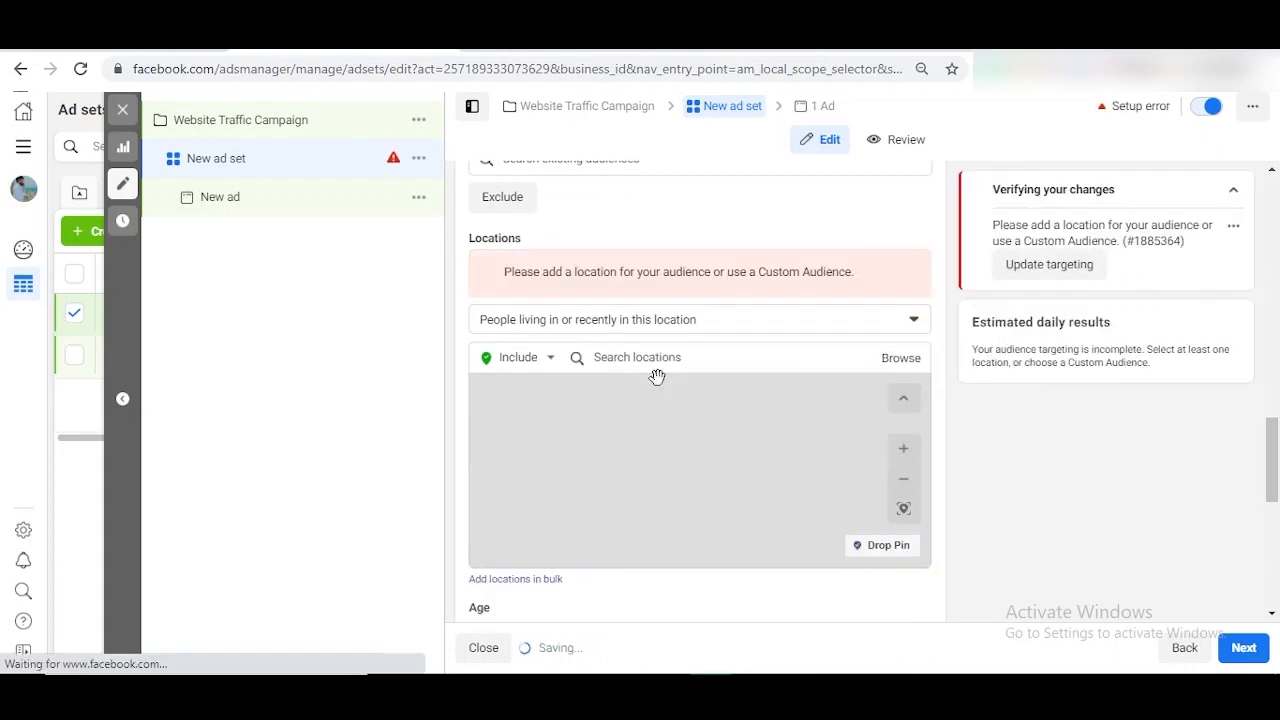
{"action": "left_click", "coordinate": [655, 360]}
{"action": "type", "text": "Gu"}
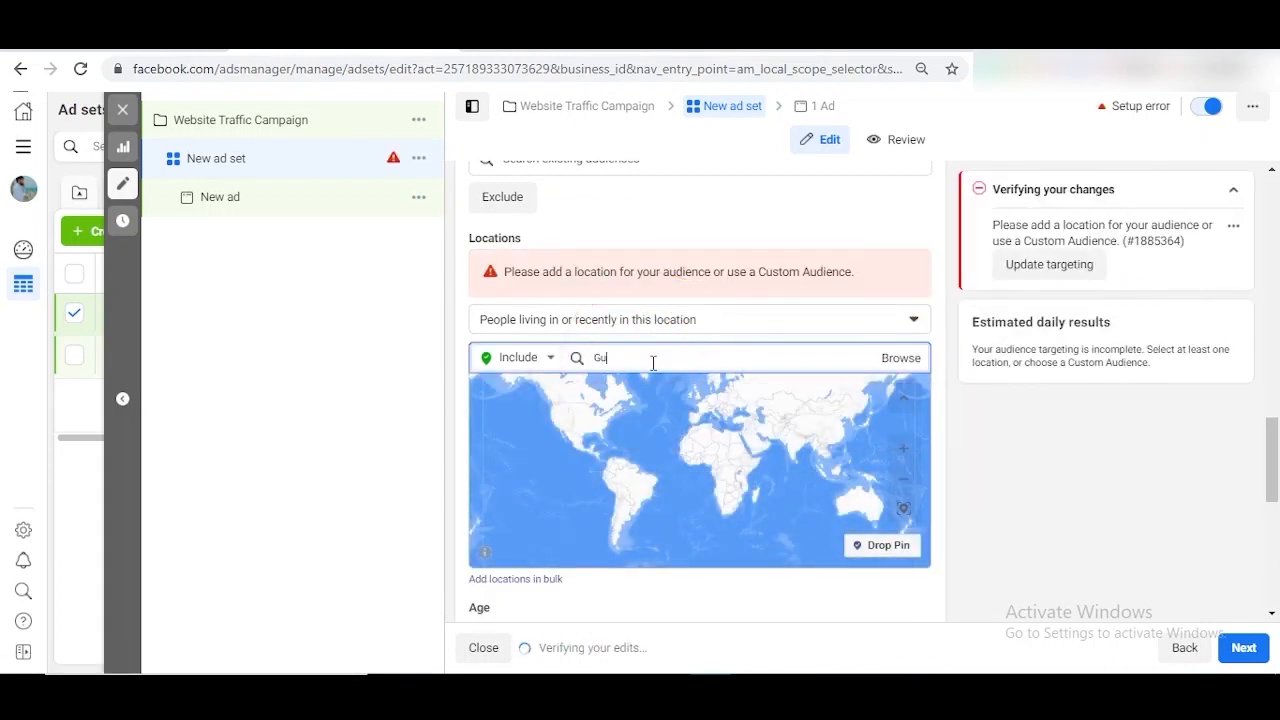
{"action": "type", "text": "rugram"}
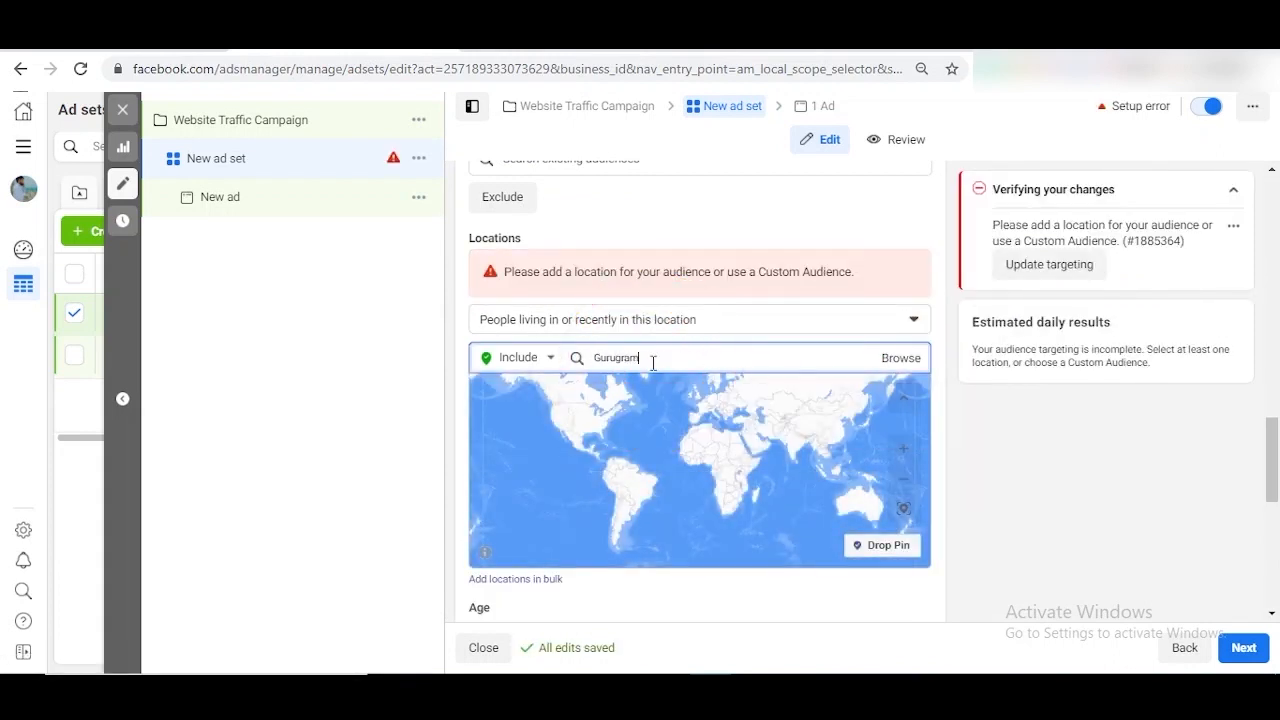
{"action": "left_click", "coordinate": [651, 396]}
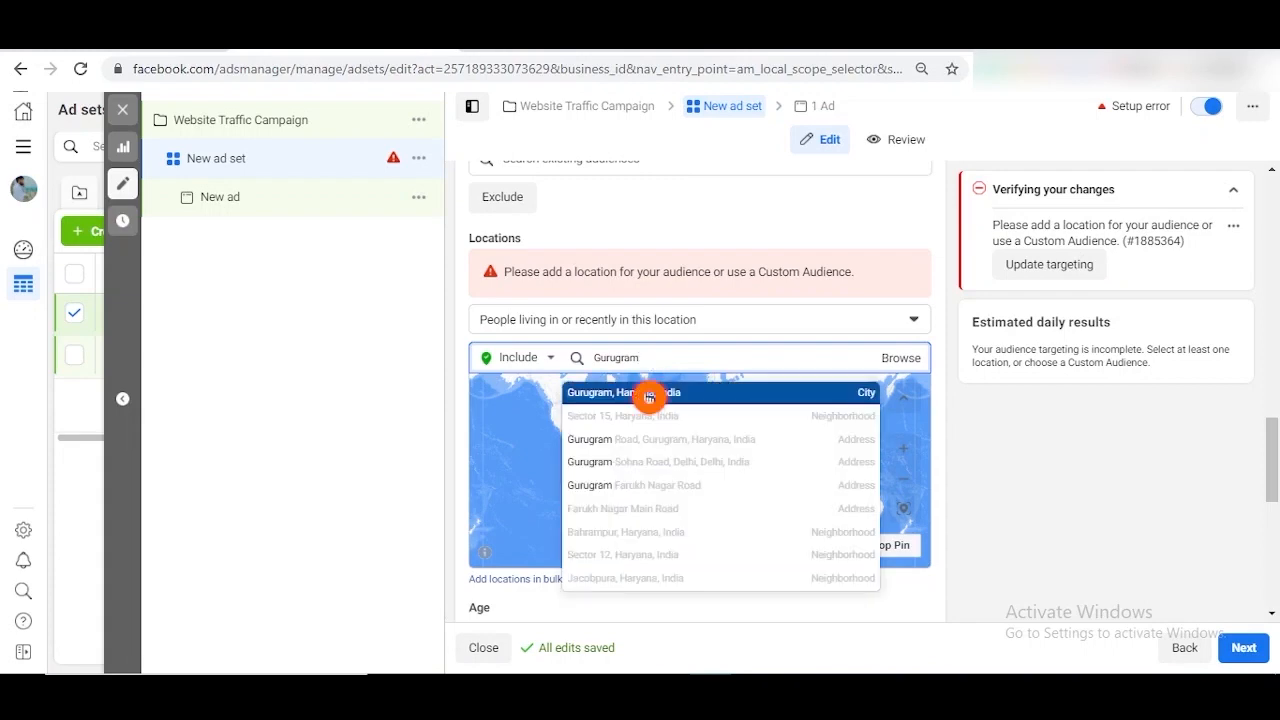
{"action": "scroll", "coordinate": [967, 457], "scroll_direction": "down", "scroll_amount": 3}
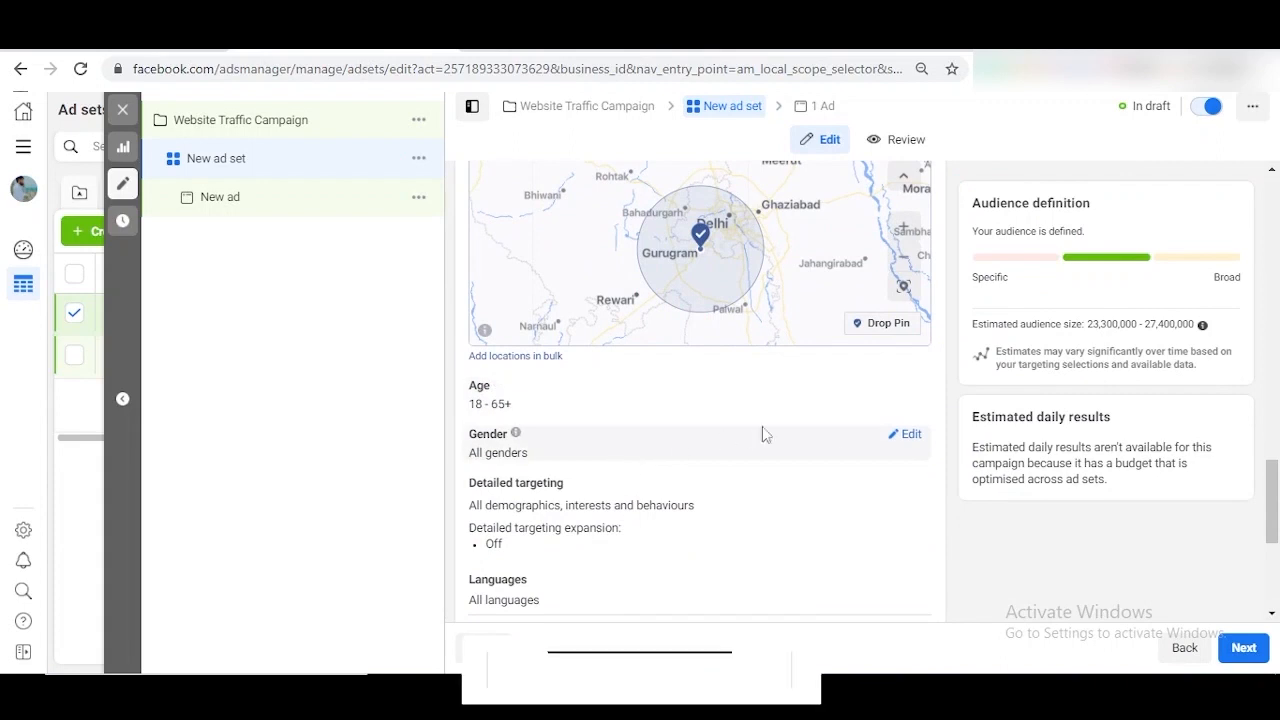
{"action": "scroll", "coordinate": [806, 481], "scroll_direction": "down", "scroll_amount": 3}
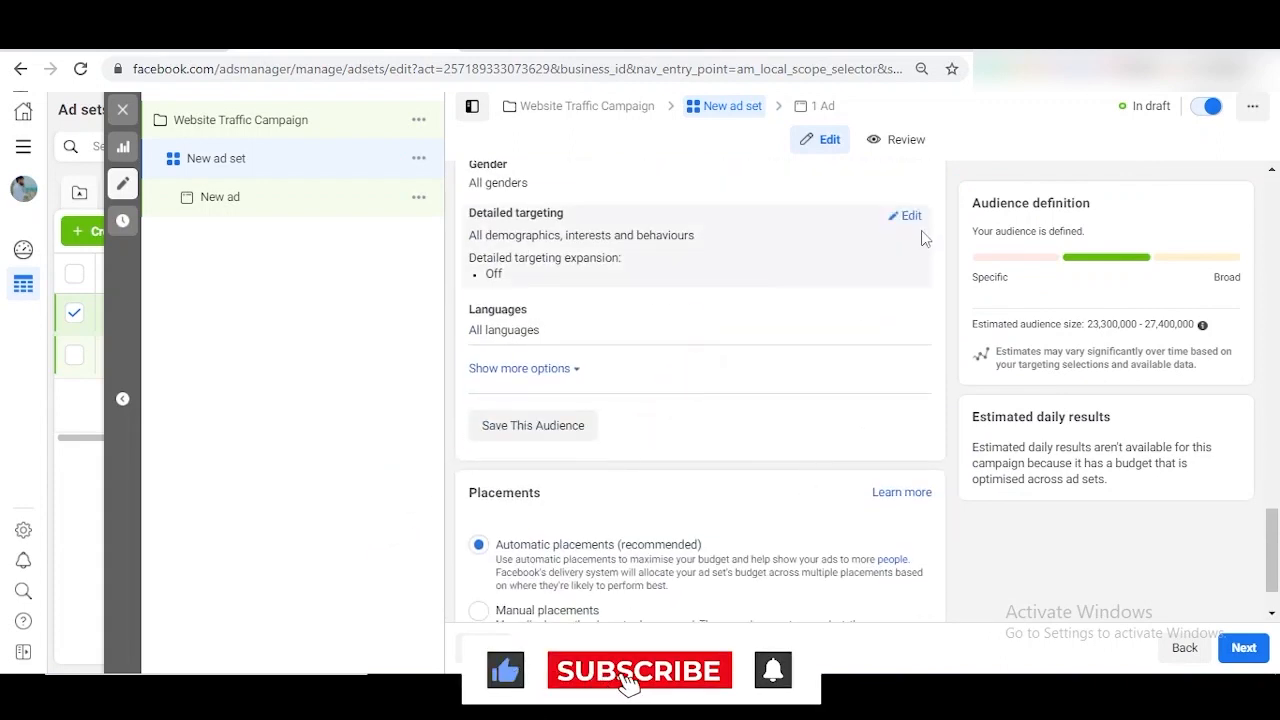
- Add Entertainment as a detailed targeting interest
{"action": "left_click", "coordinate": [911, 220]}
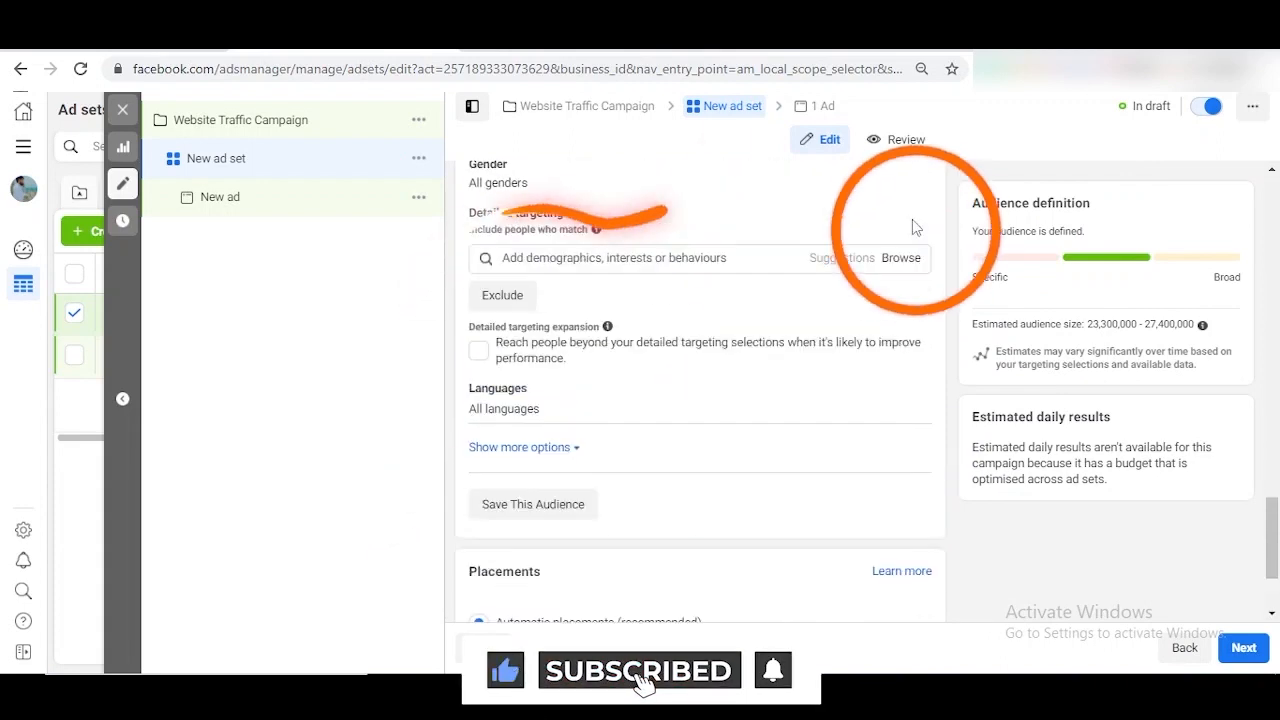
{"action": "left_click", "coordinate": [692, 259]}
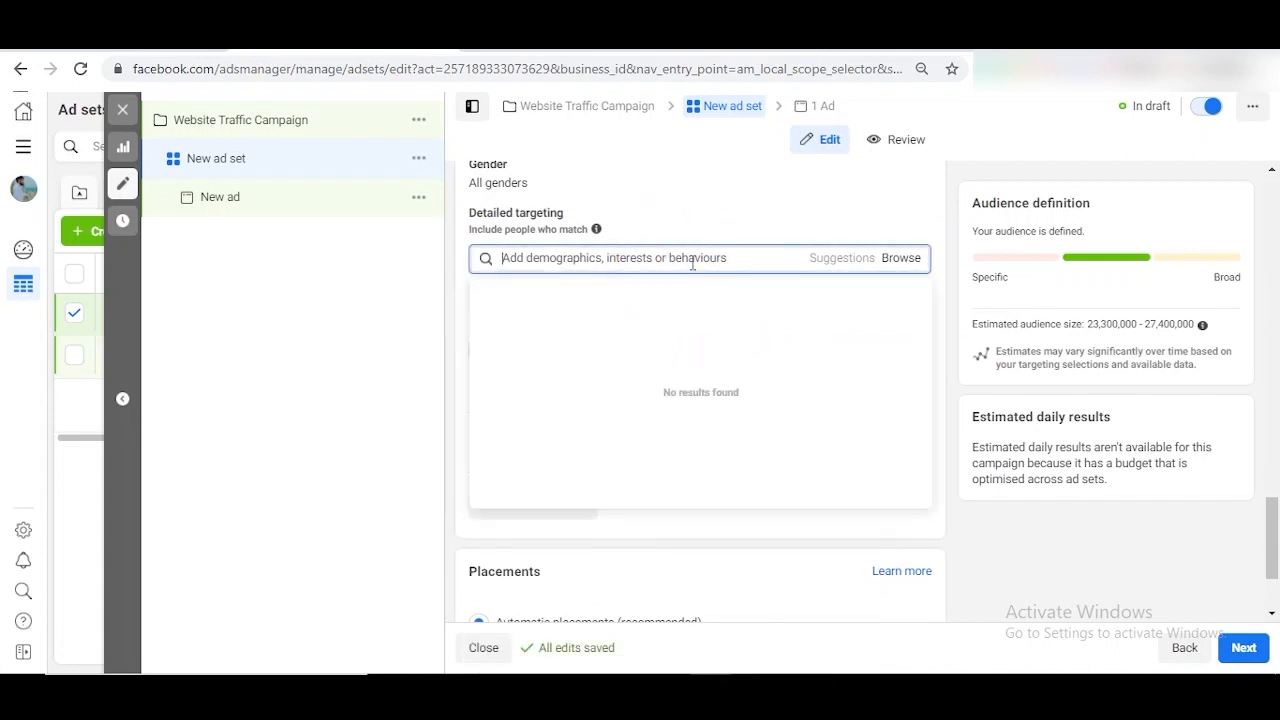
{"action": "type", "text": "entertainment"}
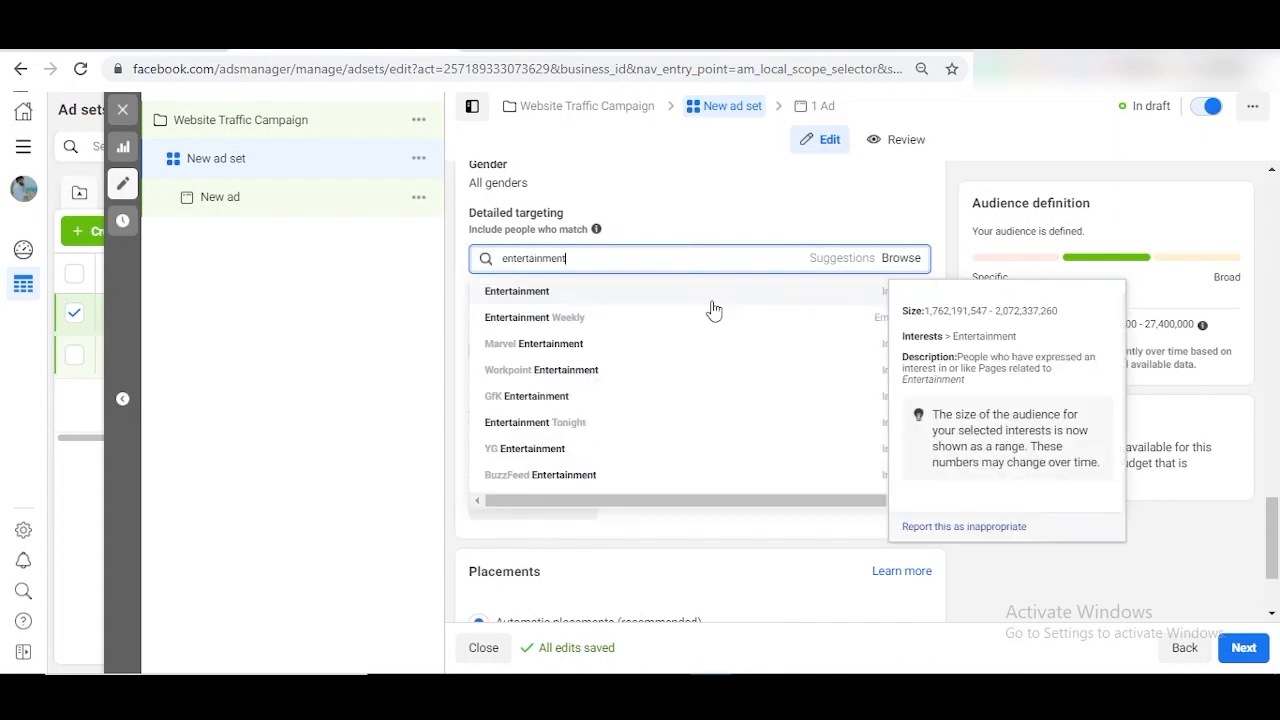
{"action": "left_click", "coordinate": [711, 300]}
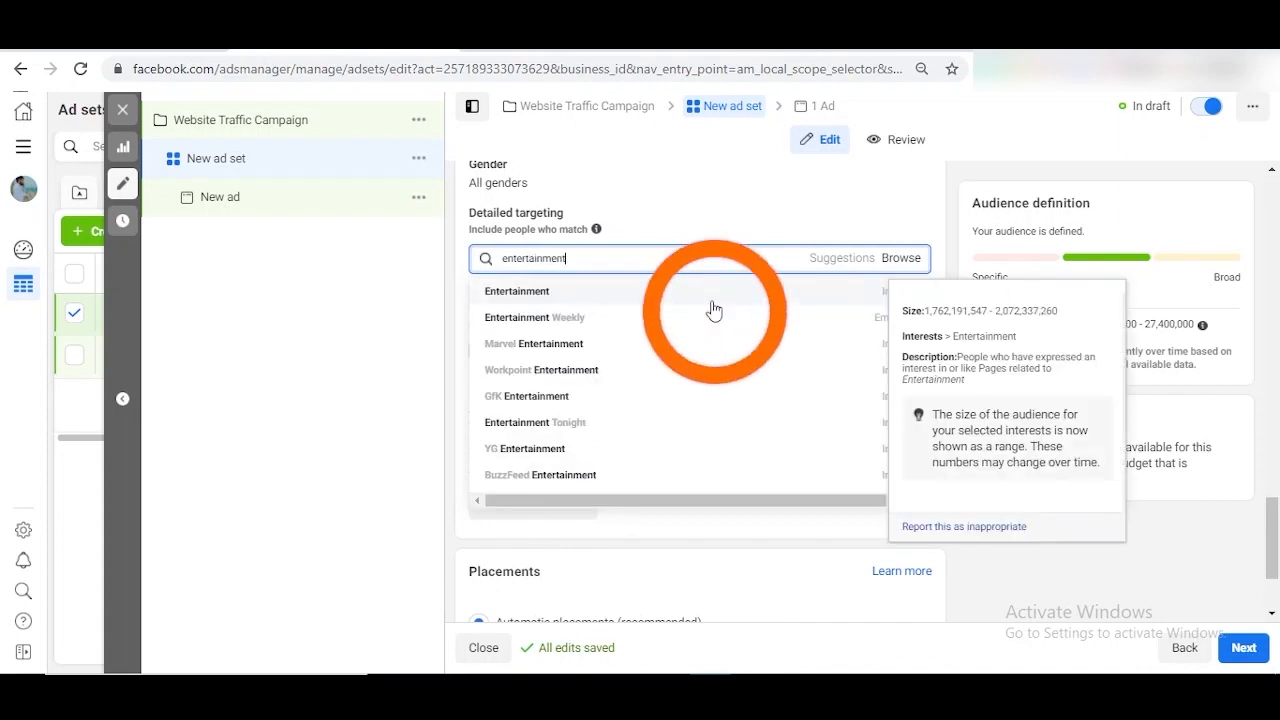
- Add Arts and music, Concerts, Livemusic, Music festivals, Parties, Live (band) and upcoming-events interests from Suggestions
{"action": "left_click", "coordinate": [889, 332]}
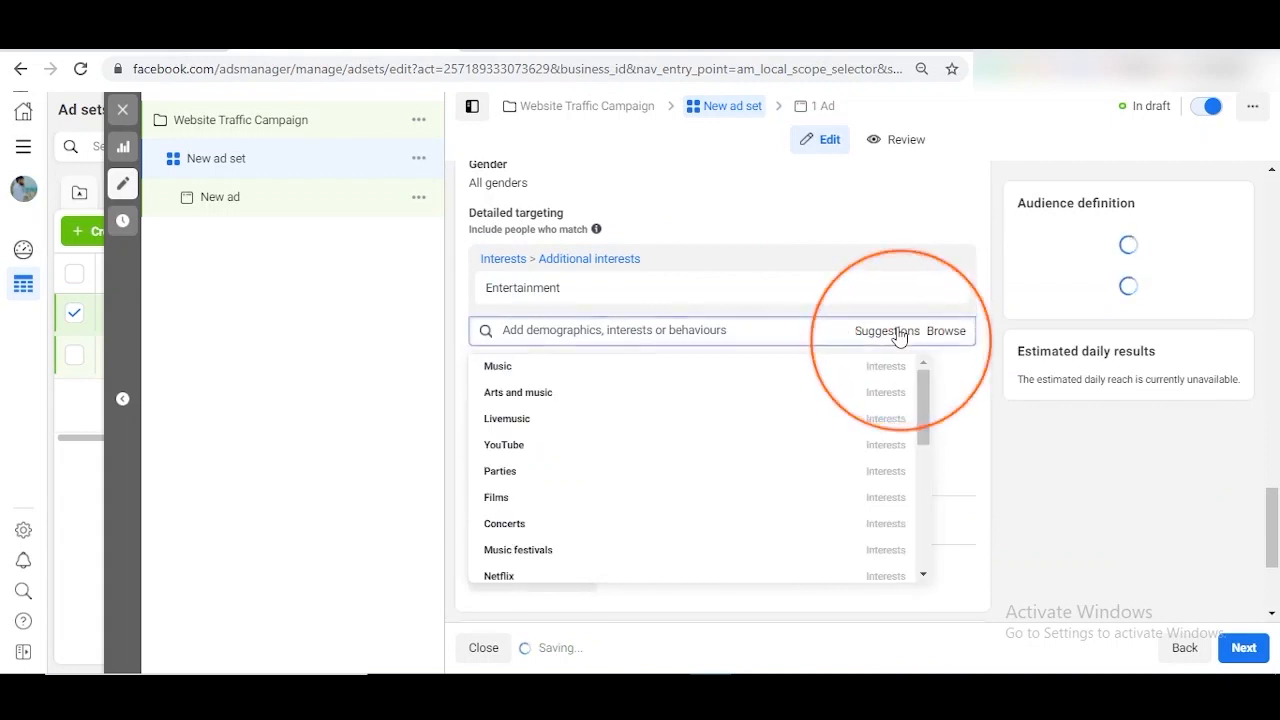
{"action": "left_click", "coordinate": [632, 395]}
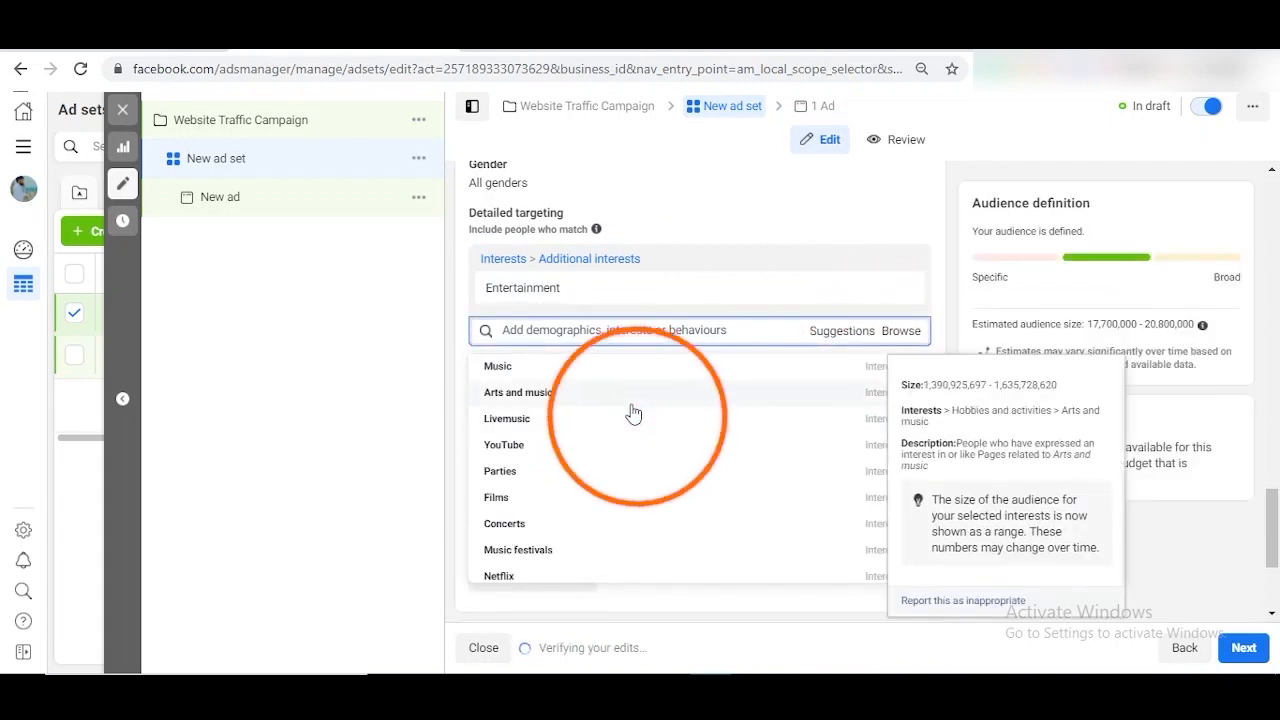
{"action": "left_click", "coordinate": [621, 455]}
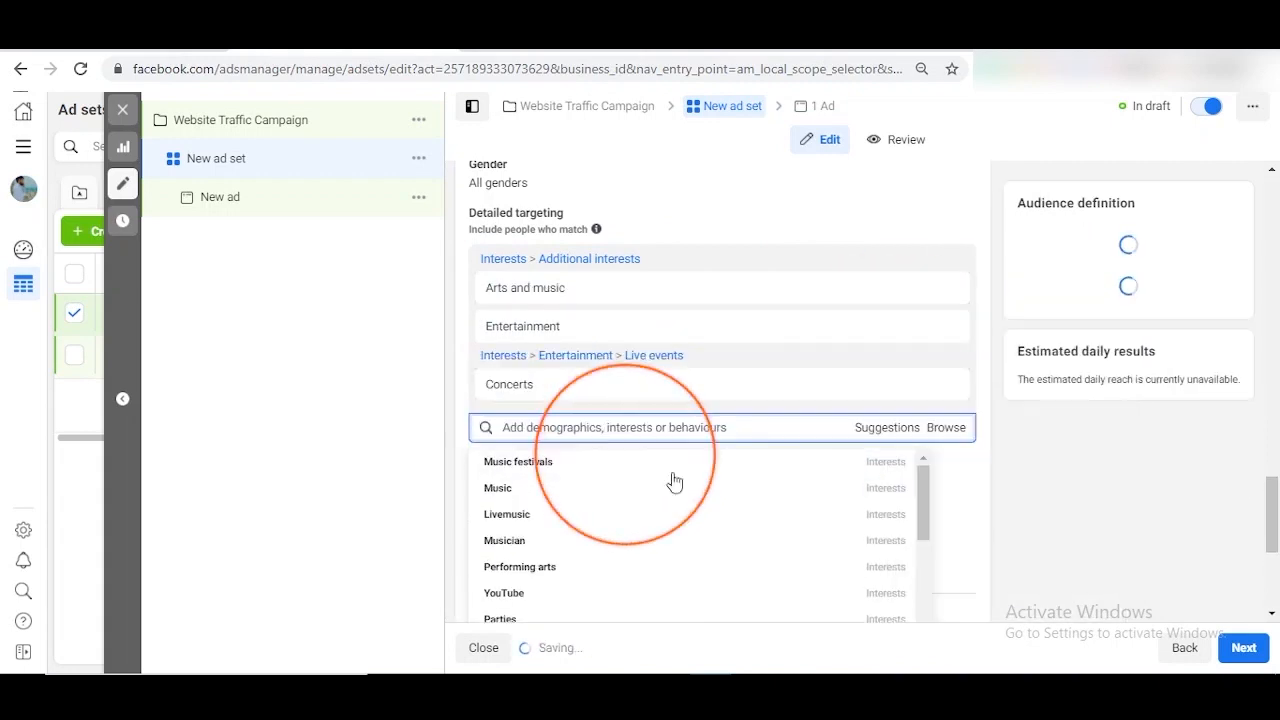
{"action": "left_click", "coordinate": [613, 518]}
{"action": "left_click", "coordinate": [620, 515]}
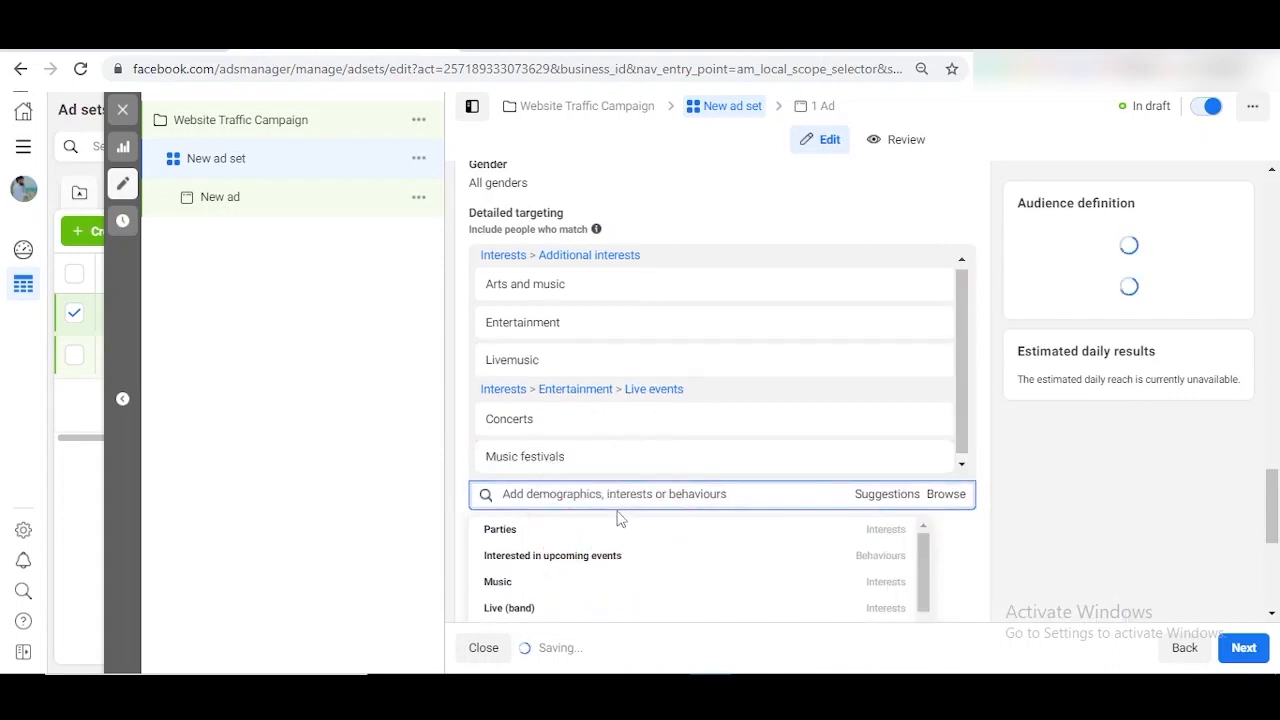
{"action": "scroll", "coordinate": [620, 518], "scroll_direction": "down", "scroll_amount": 2}
{"action": "left_click", "coordinate": [629, 375]}
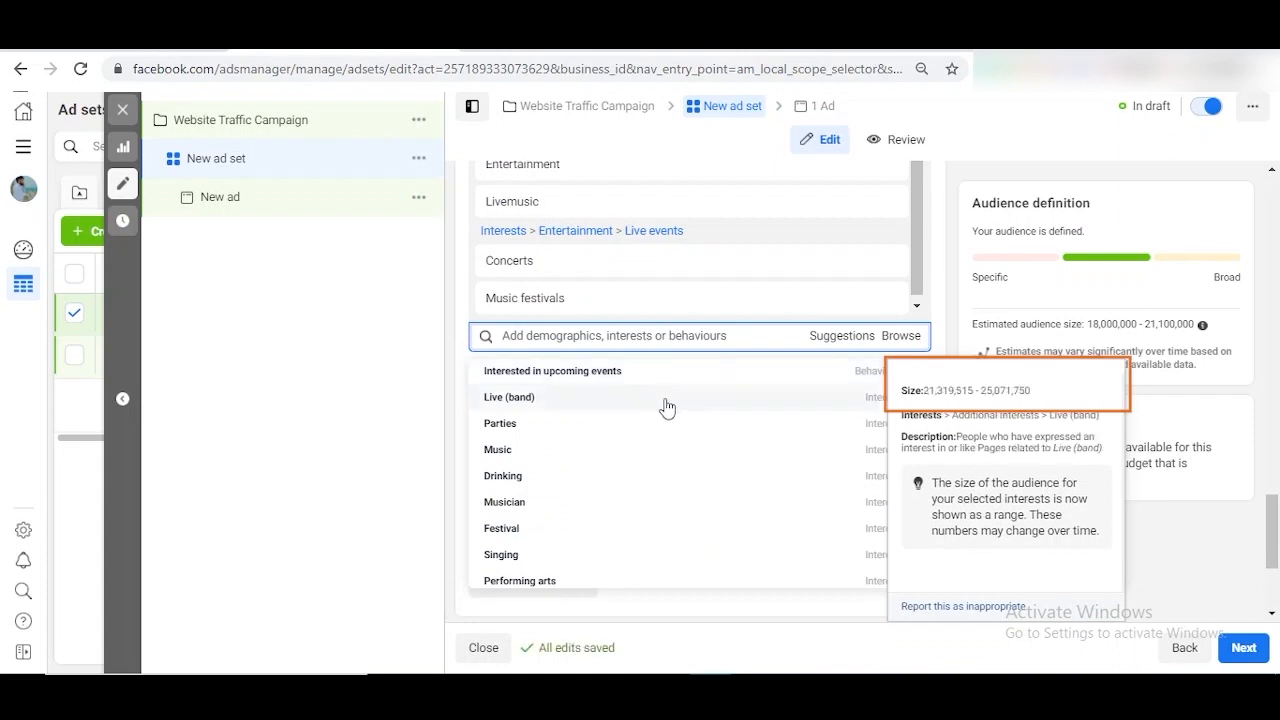
{"action": "left_click", "coordinate": [667, 404]}
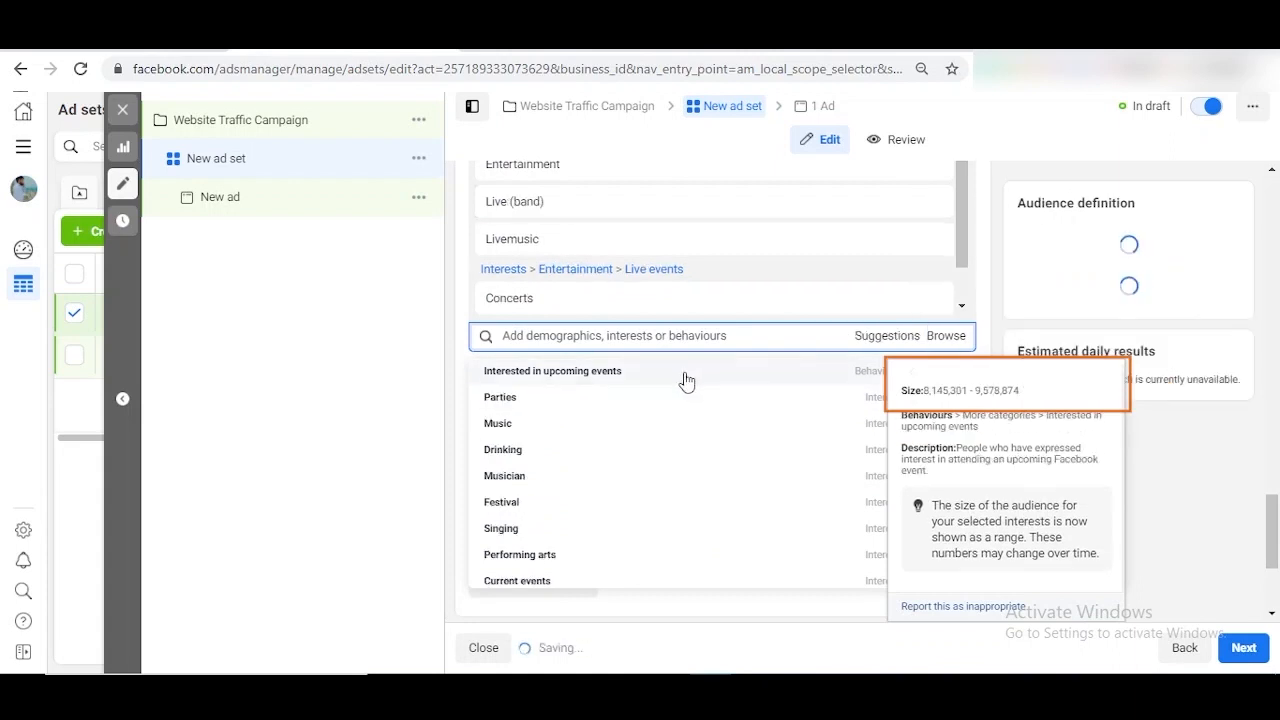
{"action": "left_click", "coordinate": [686, 376]}
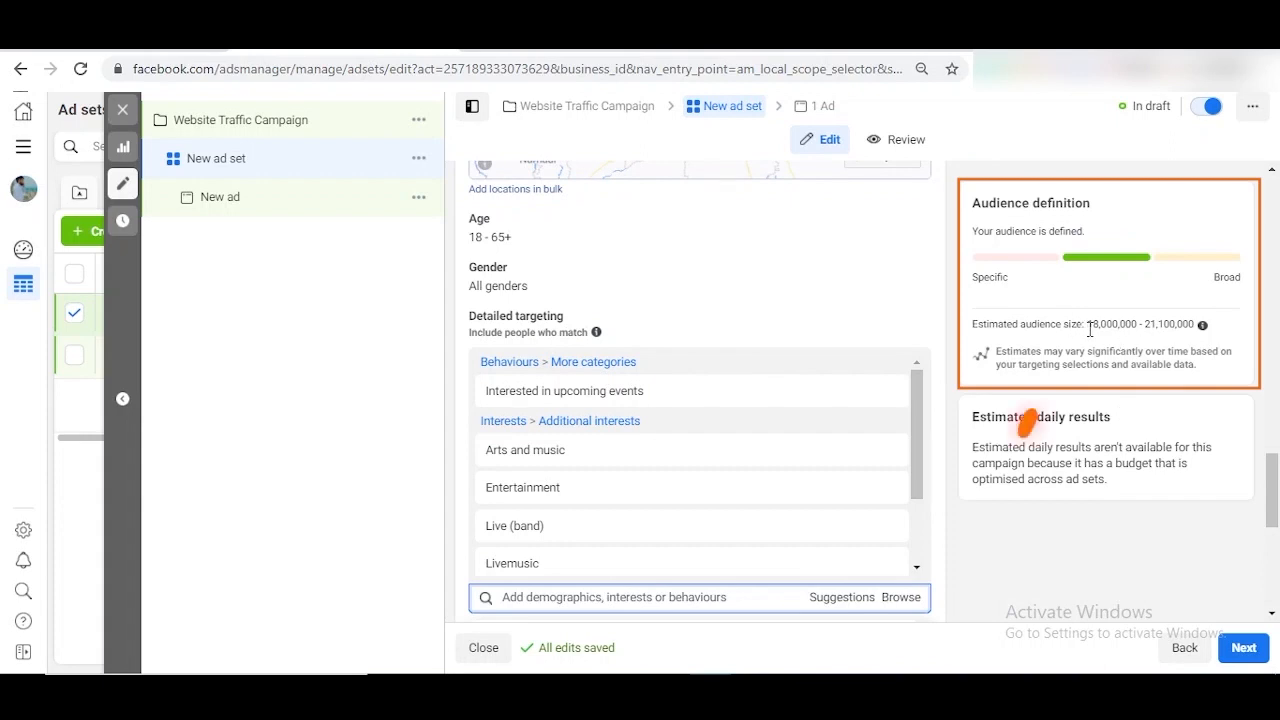
{"action": "left_click_drag", "start_coordinate": [1090, 324], "coordinate": [1195, 322]}
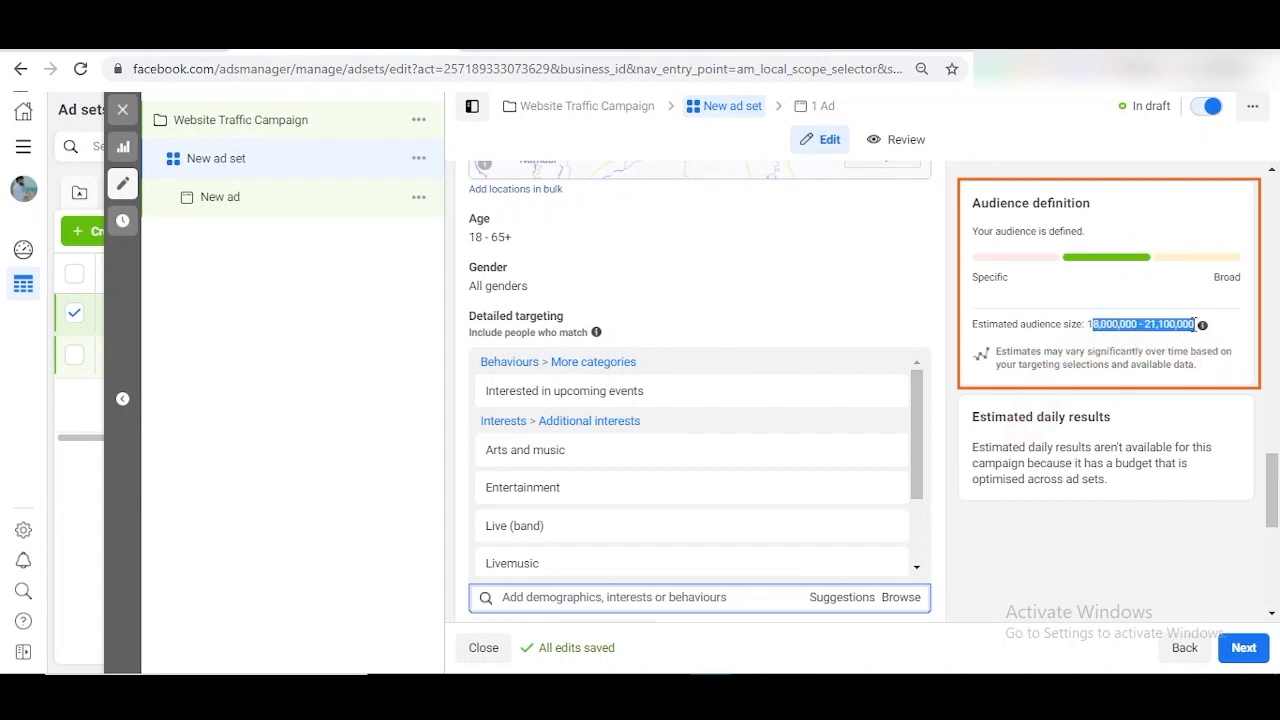
{"action": "scroll", "coordinate": [750, 392], "scroll_direction": "down", "scroll_amount": 5}
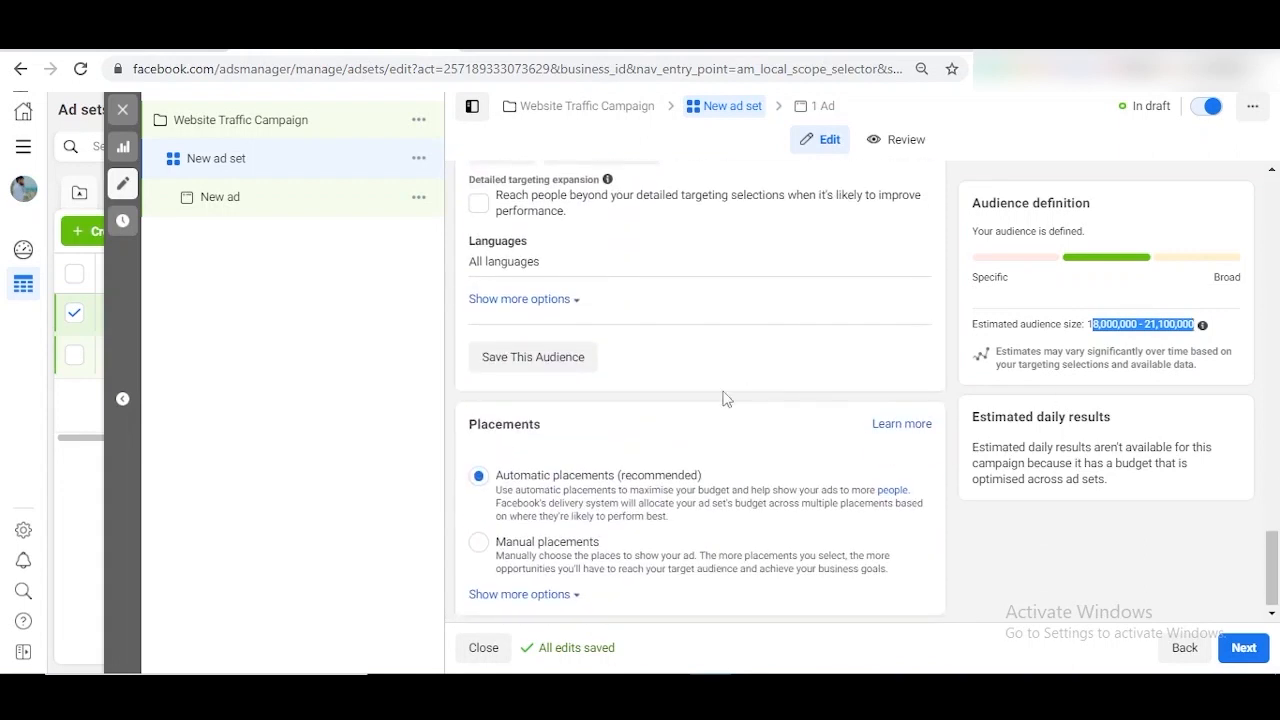
- Use manual placements with Audience Network and Messenger excluded, keeping only Facebook and Instagram
{"action": "left_click", "coordinate": [479, 539]}
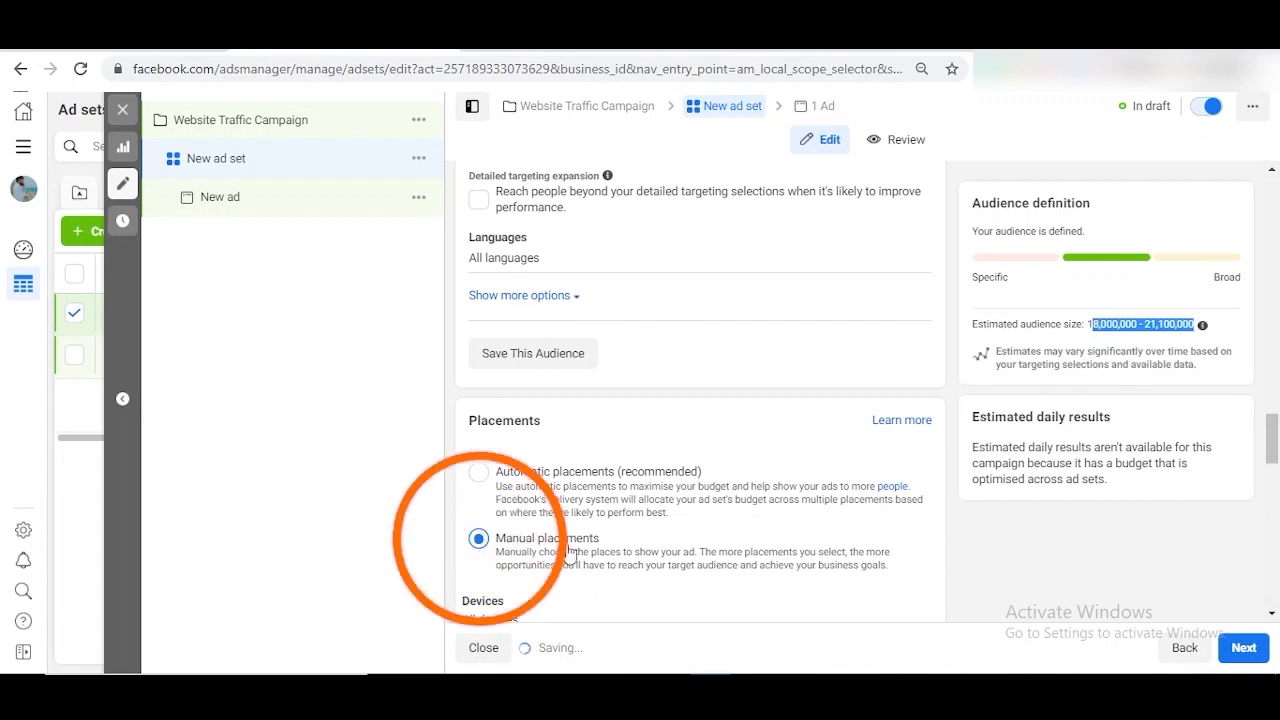
{"action": "scroll", "coordinate": [638, 543], "scroll_direction": "down", "scroll_amount": 4}
{"action": "left_click", "coordinate": [480, 337]}
{"action": "left_click", "coordinate": [647, 335]}
{"action": "scroll", "coordinate": [850, 333], "scroll_direction": "down", "scroll_amount": 5}
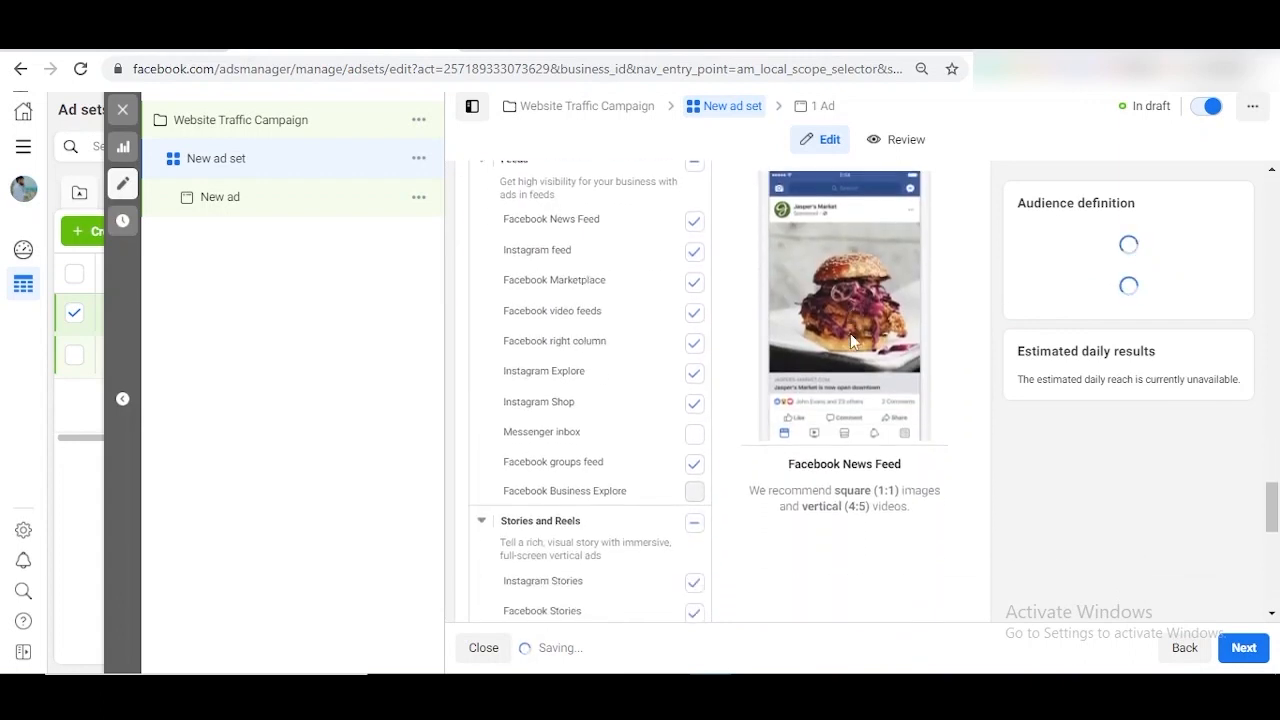
{"action": "scroll", "coordinate": [850, 333], "scroll_direction": "down", "scroll_amount": 5}
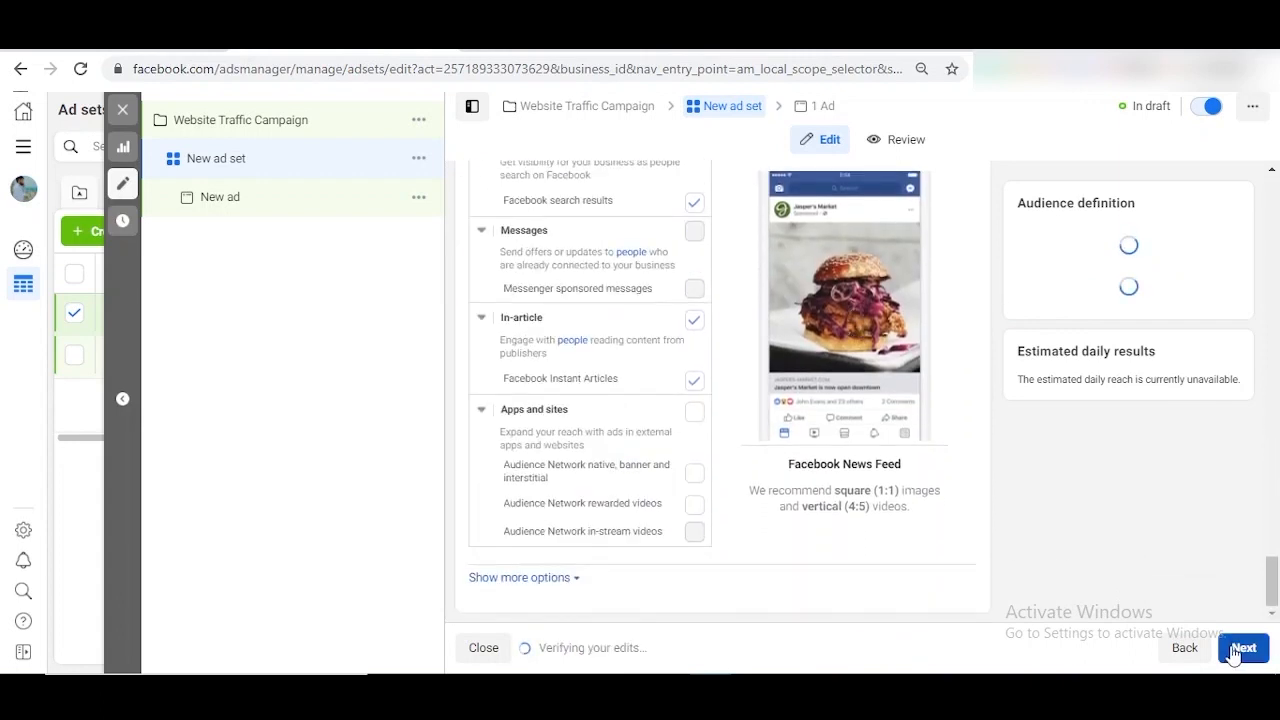
{"action": "left_click", "coordinate": [1236, 652]}
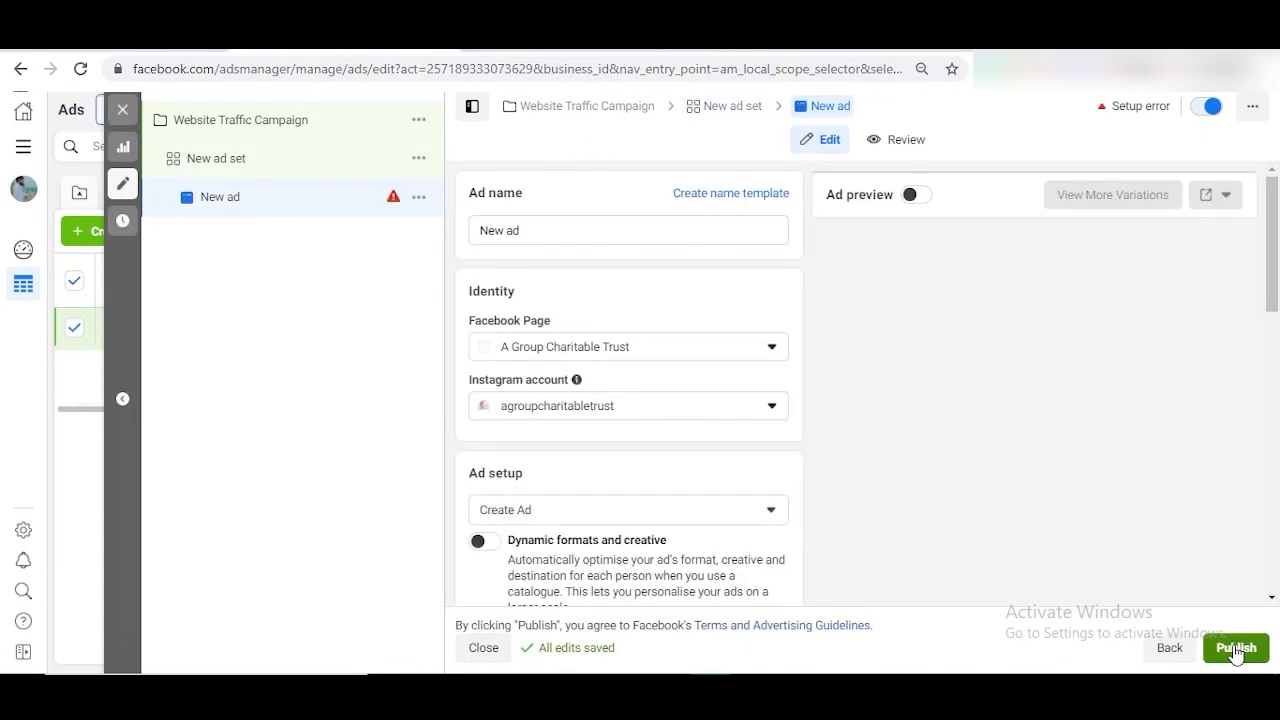
- Select Our Tech Talk as the ad's Facebook Page
{"action": "left_click", "coordinate": [1236, 648]}
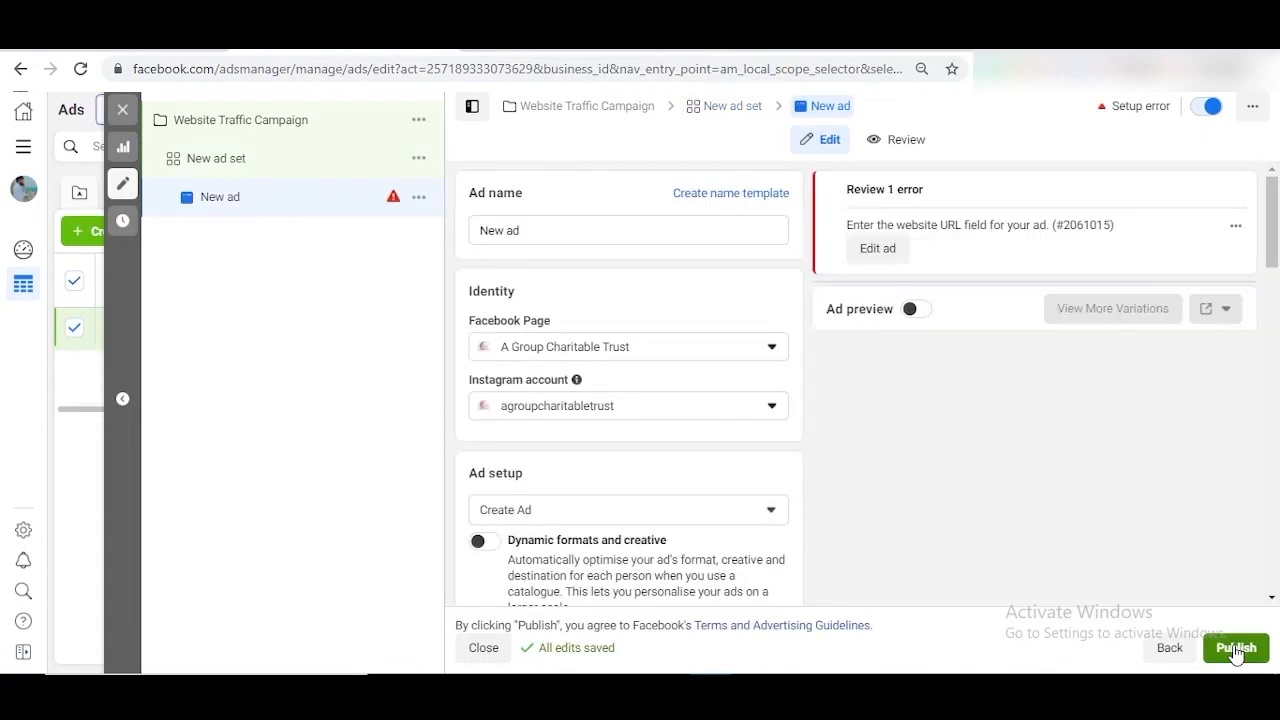
{"action": "left_click", "coordinate": [673, 352]}
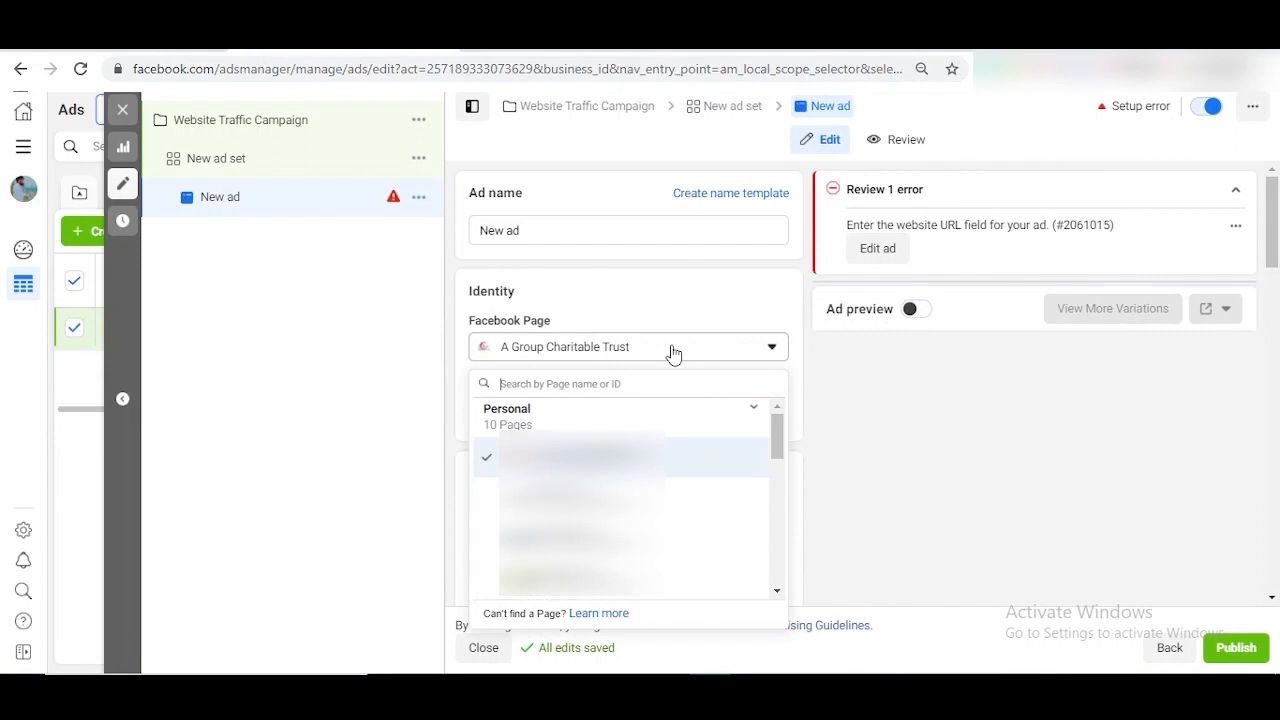
{"action": "type", "text": "o"}
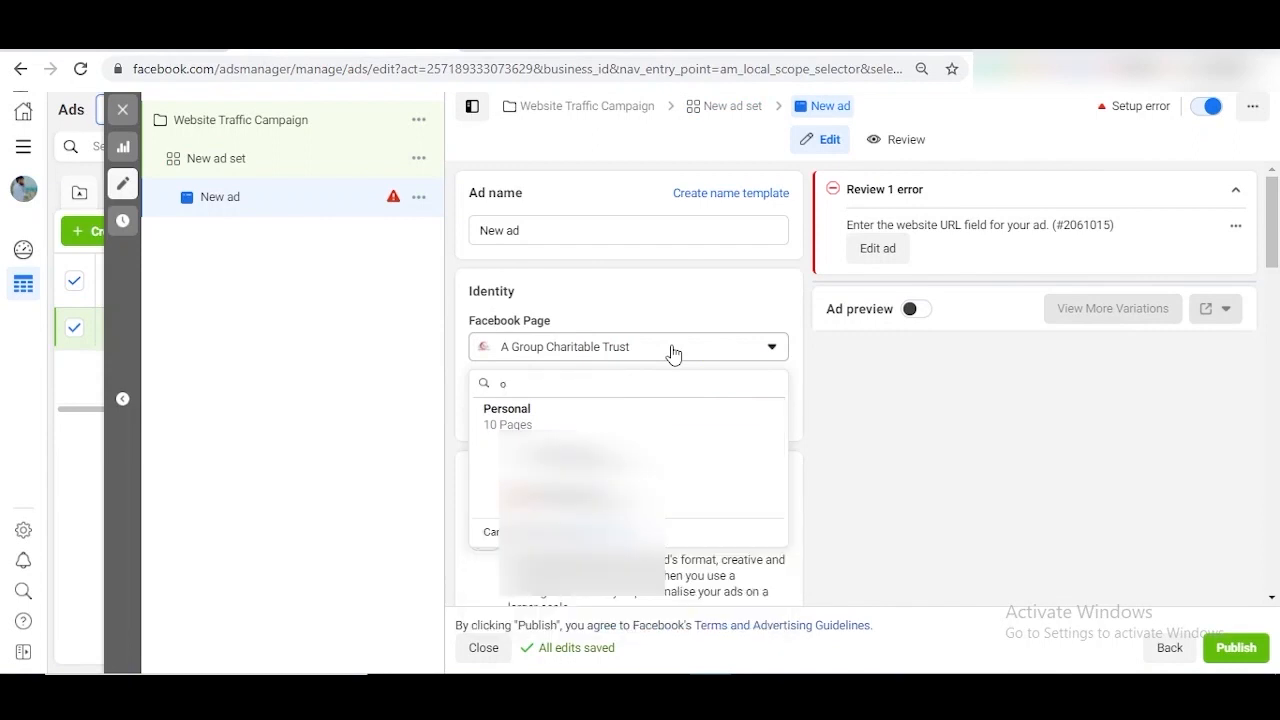
{"action": "type", "text": "ur"}
{"action": "left_click", "coordinate": [603, 458]}
- Choose Add media > Add image in the ad creative section
{"action": "scroll", "coordinate": [785, 459], "scroll_direction": "down", "scroll_amount": 4}
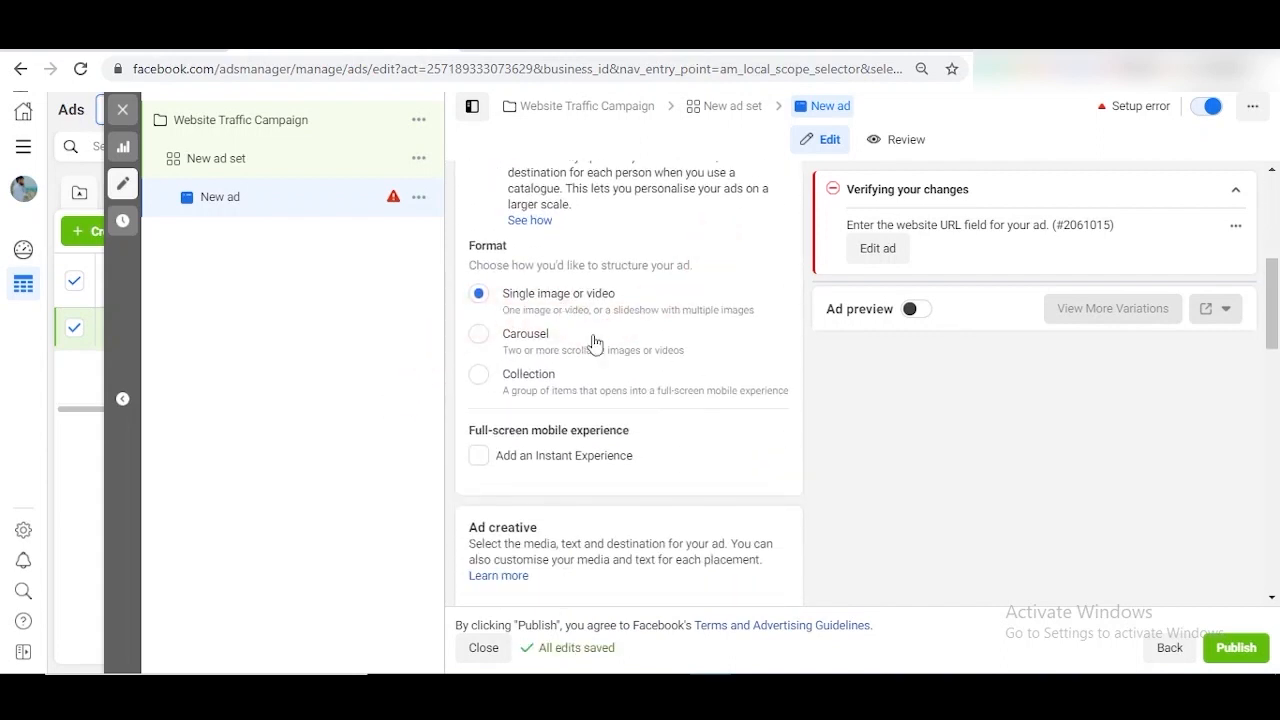
{"action": "scroll", "coordinate": [623, 346], "scroll_direction": "down", "scroll_amount": 2}
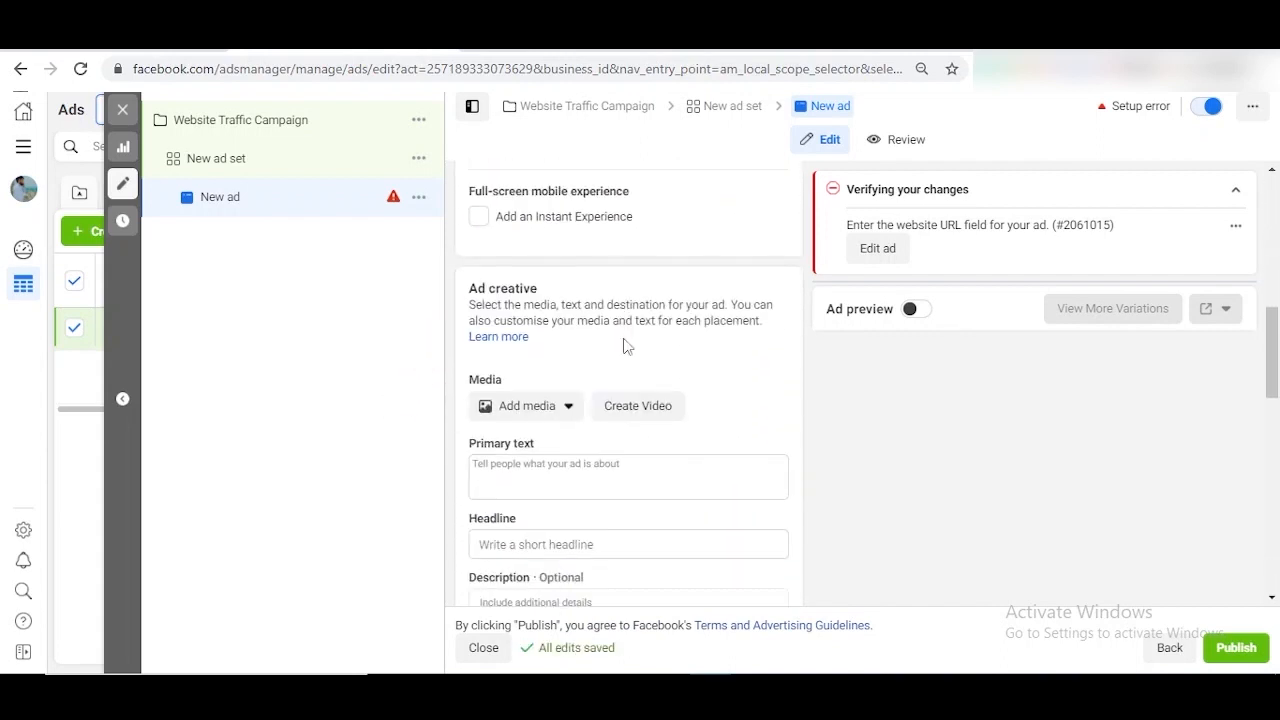
{"action": "left_click", "coordinate": [563, 406]}
{"action": "left_click", "coordinate": [549, 449]}
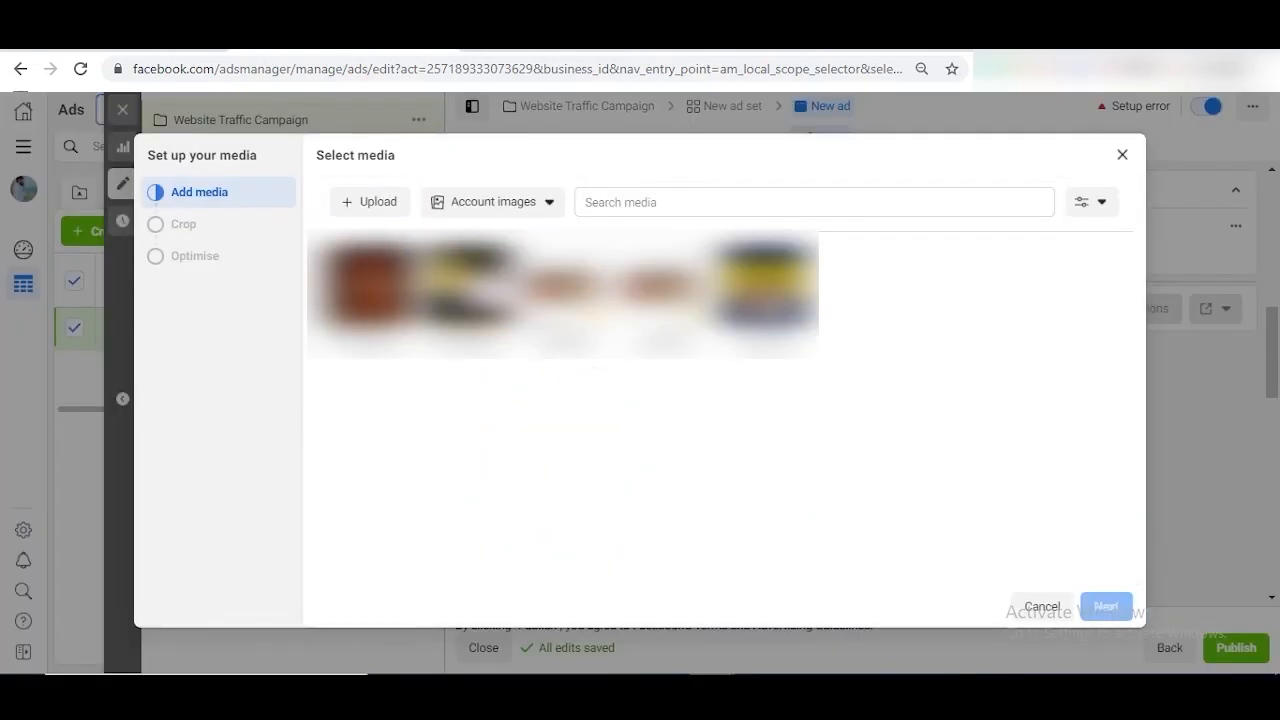
- Upload a new image file and confirm it as the ad's media
{"action": "left_click", "coordinate": [366, 205]}
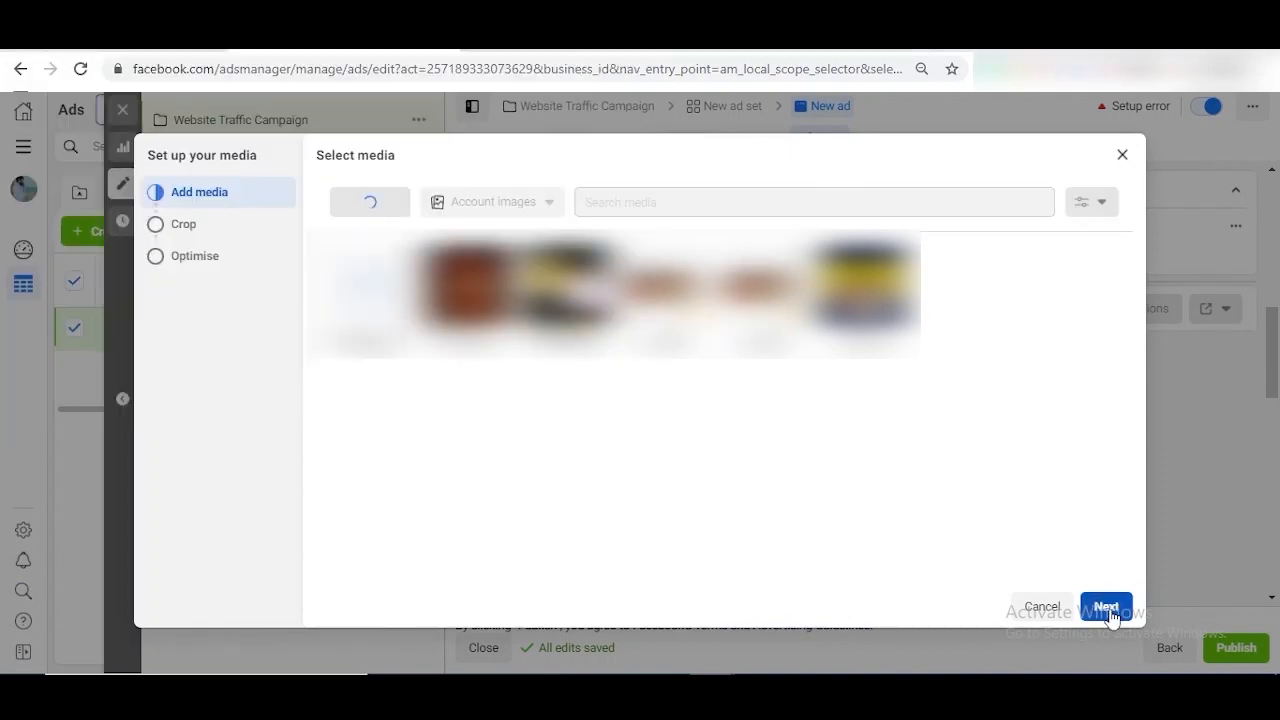
{"action": "left_click", "coordinate": [1110, 608]}
{"action": "left_click", "coordinate": [1100, 607]}
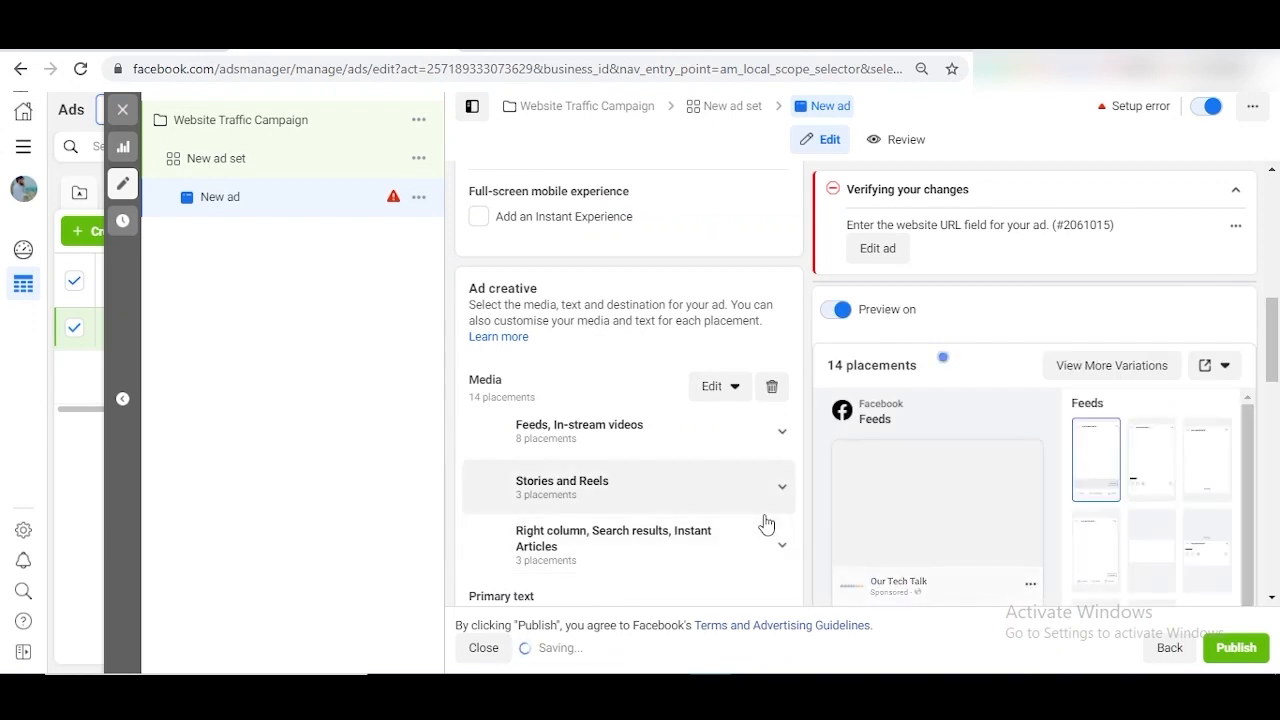
{"action": "scroll", "coordinate": [766, 520], "scroll_direction": "down", "scroll_amount": 3}
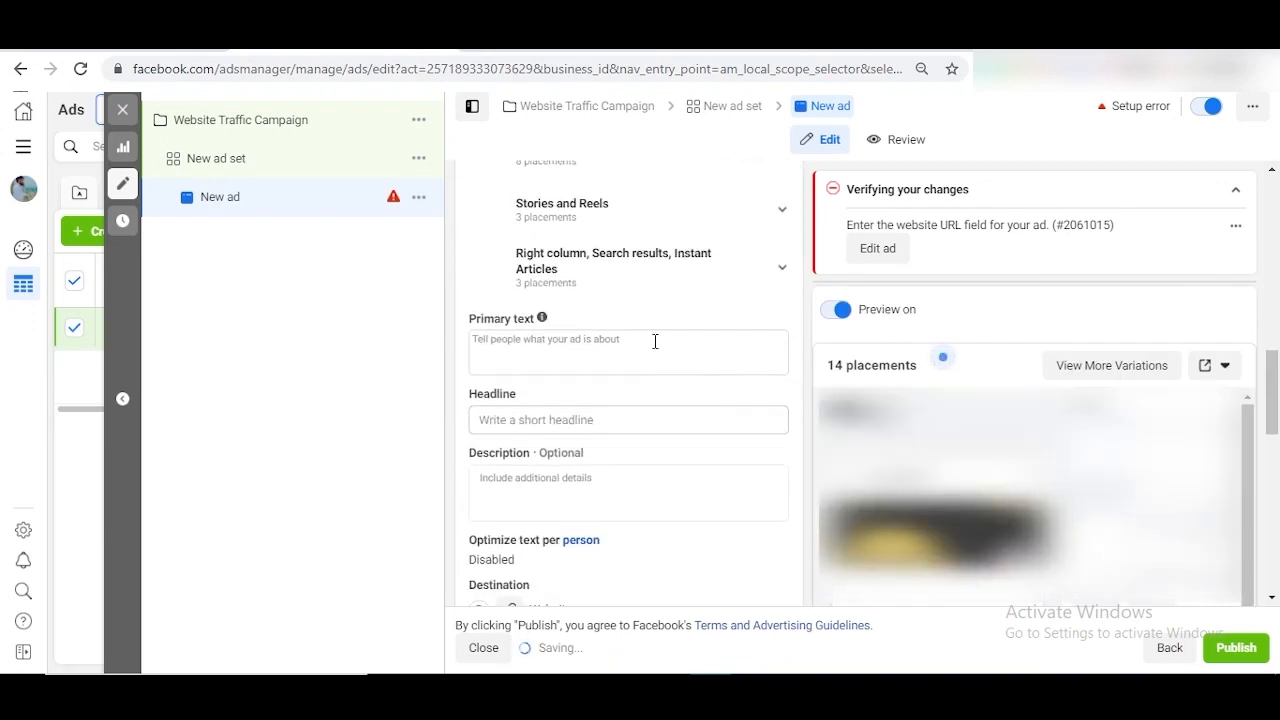
{"action": "left_click", "coordinate": [655, 343]}
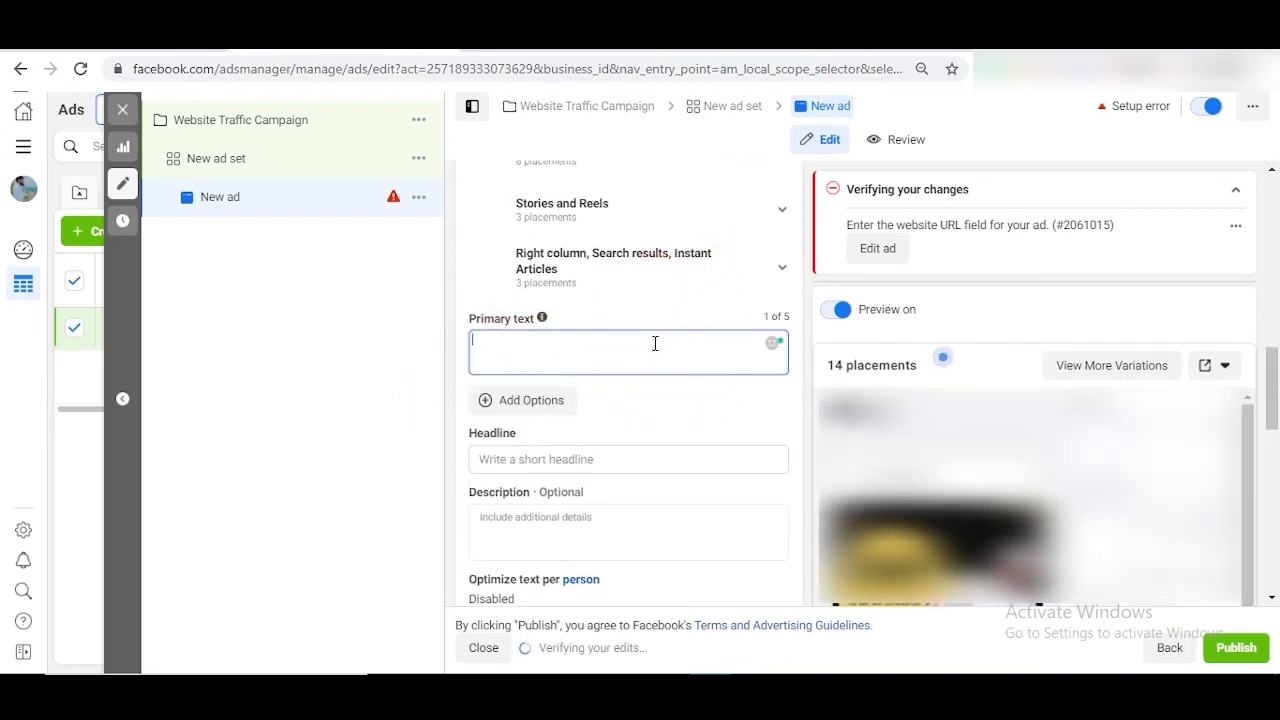
{"action": "scroll", "coordinate": [655, 343], "scroll_direction": "down", "scroll_amount": 2}
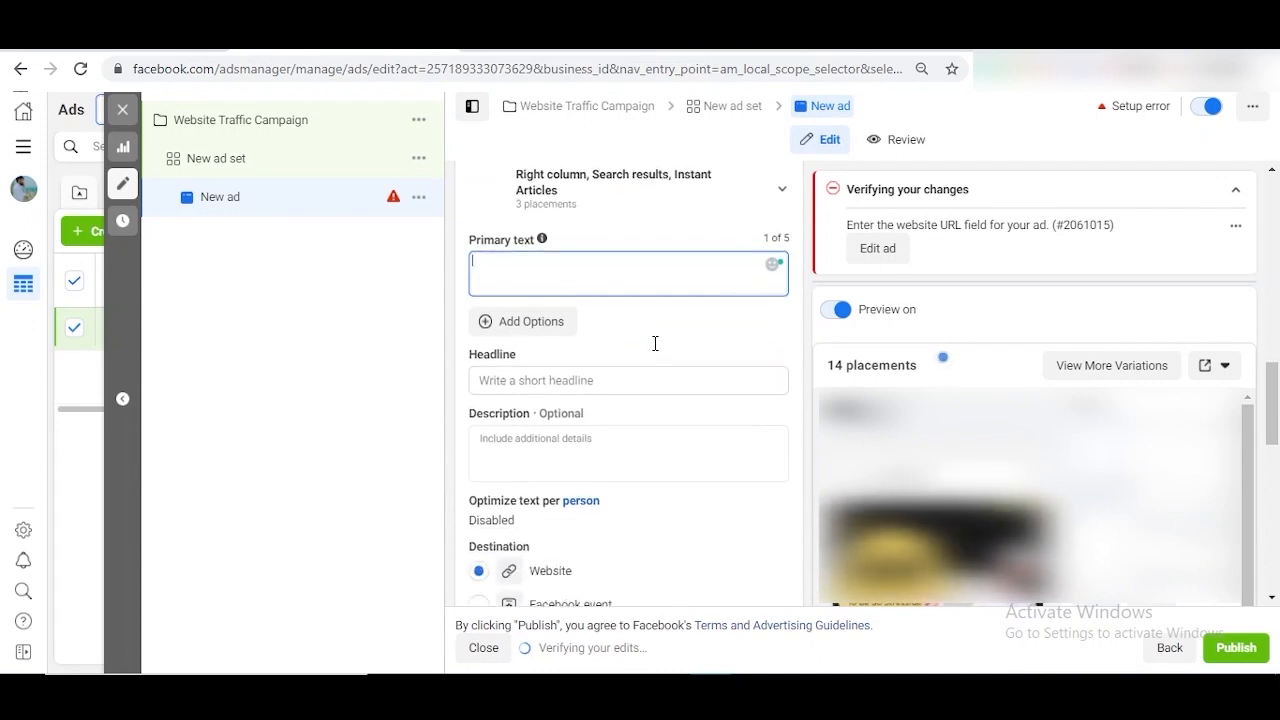
{"action": "left_click", "coordinate": [635, 322]}
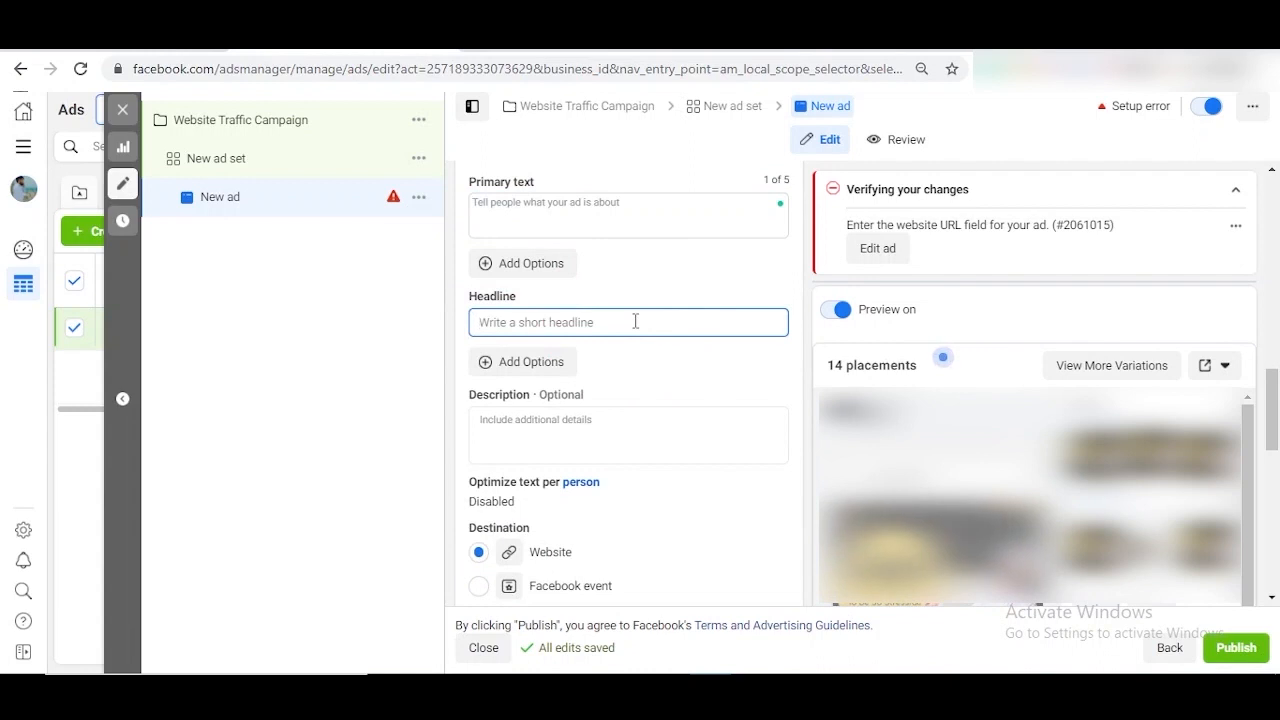
{"action": "scroll", "coordinate": [635, 322], "scroll_direction": "down", "scroll_amount": 2}
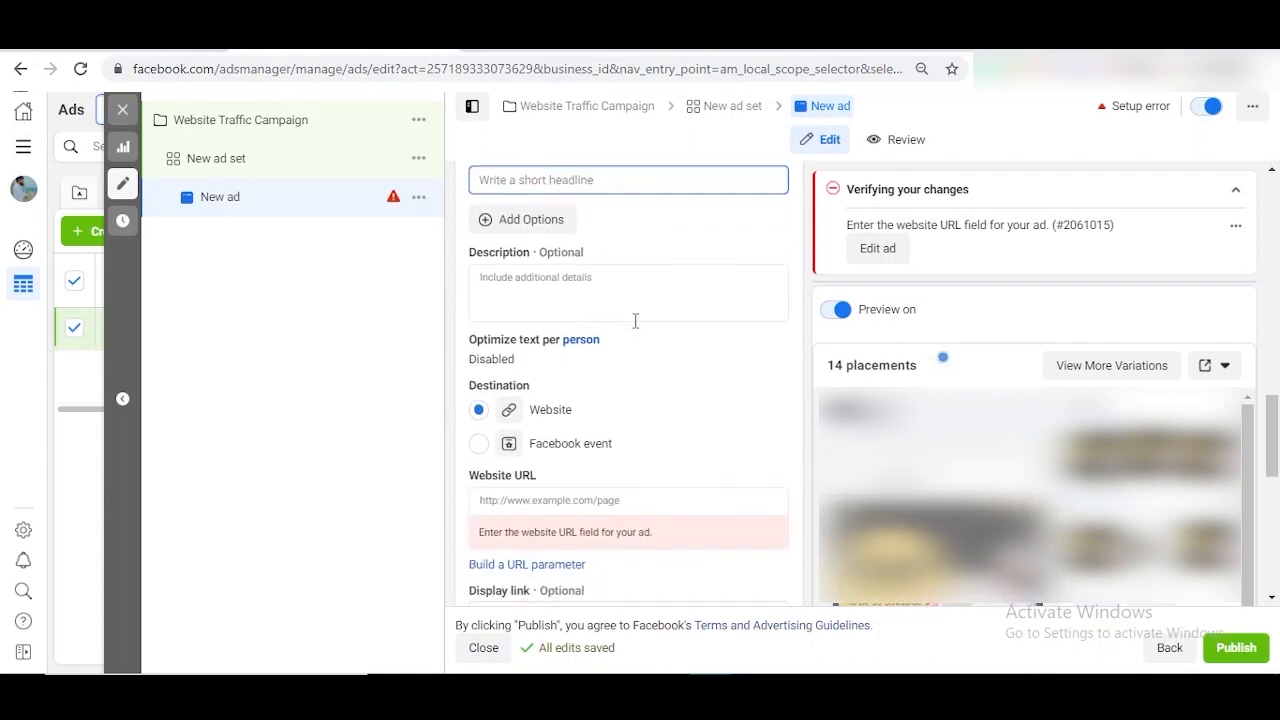
{"action": "left_click", "coordinate": [592, 288]}
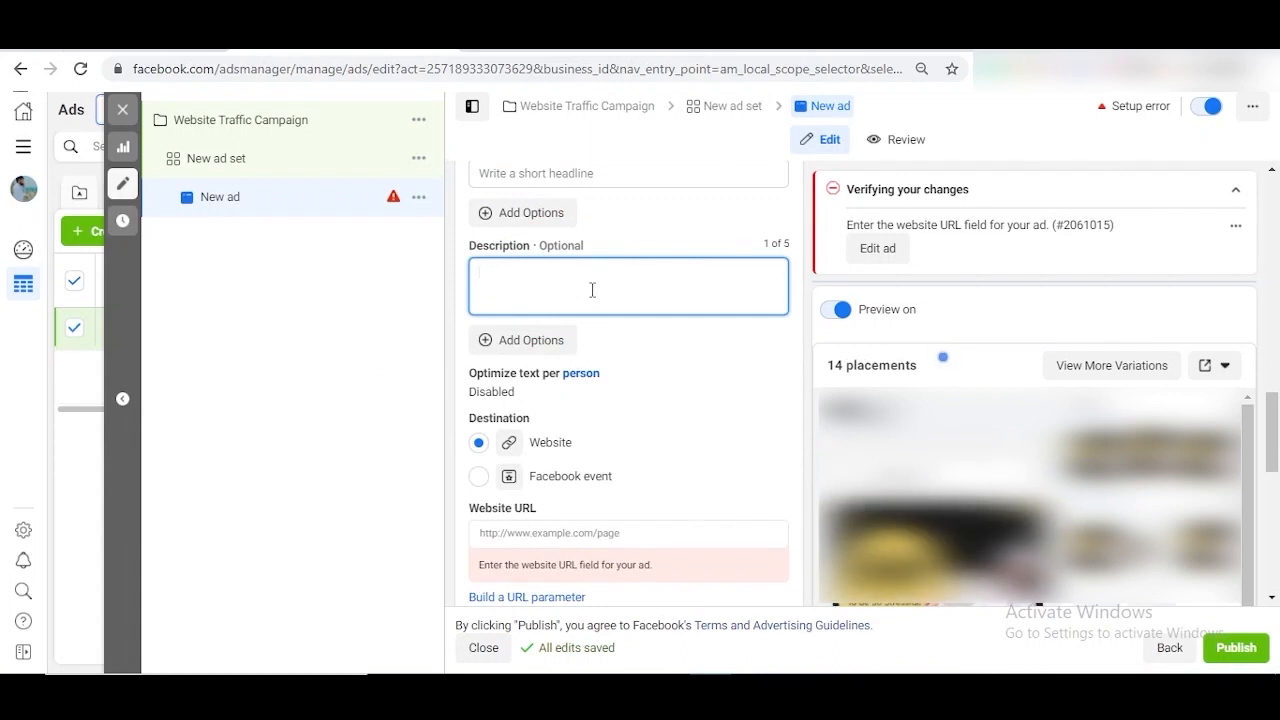
{"action": "scroll", "coordinate": [592, 290], "scroll_direction": "down", "scroll_amount": 2}
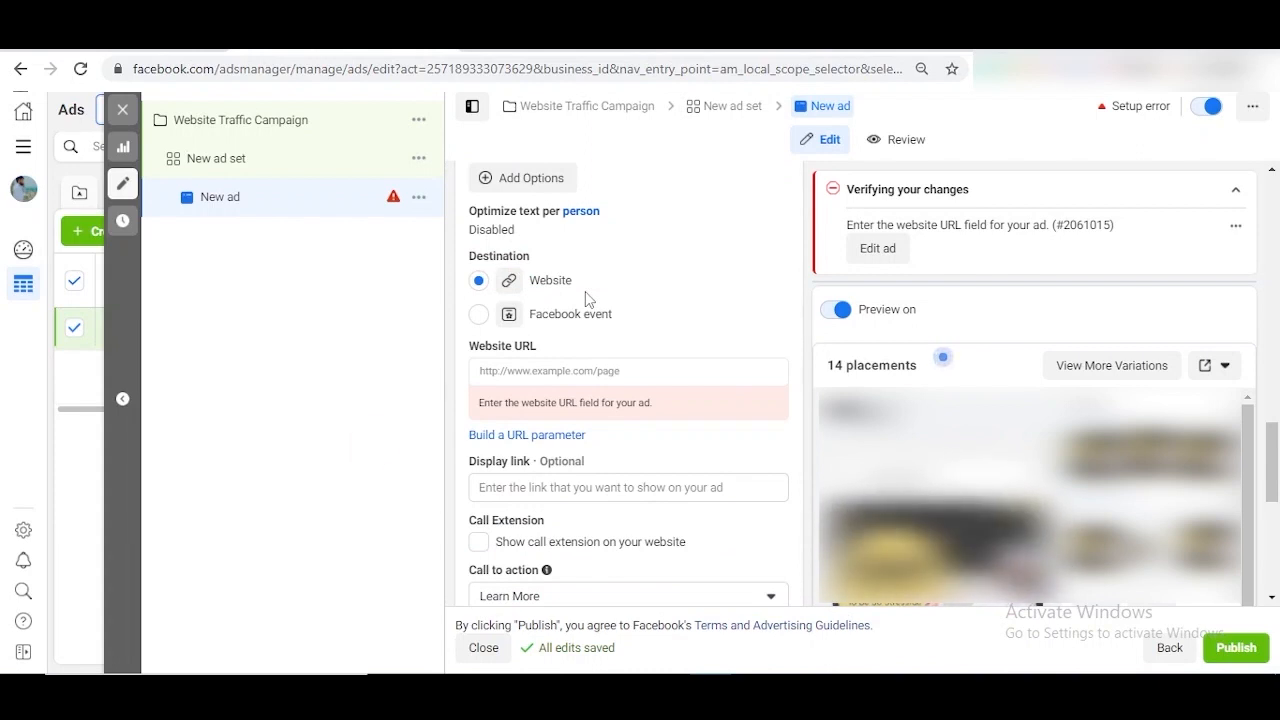
{"action": "left_click", "coordinate": [551, 372]}
{"action": "type", "text": "https://ourtechtalk.com/"}
{"action": "scroll", "coordinate": [705, 472], "scroll_direction": "down", "scroll_amount": 1}
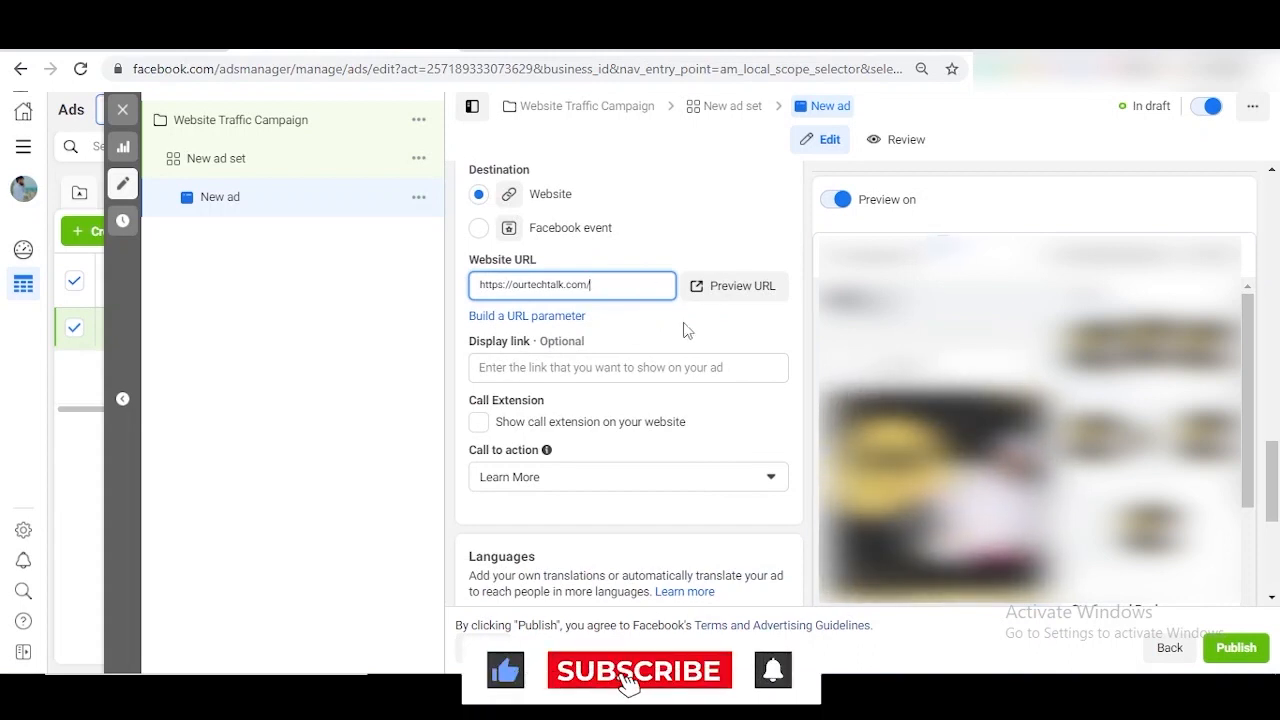
{"action": "left_click", "coordinate": [634, 367]}
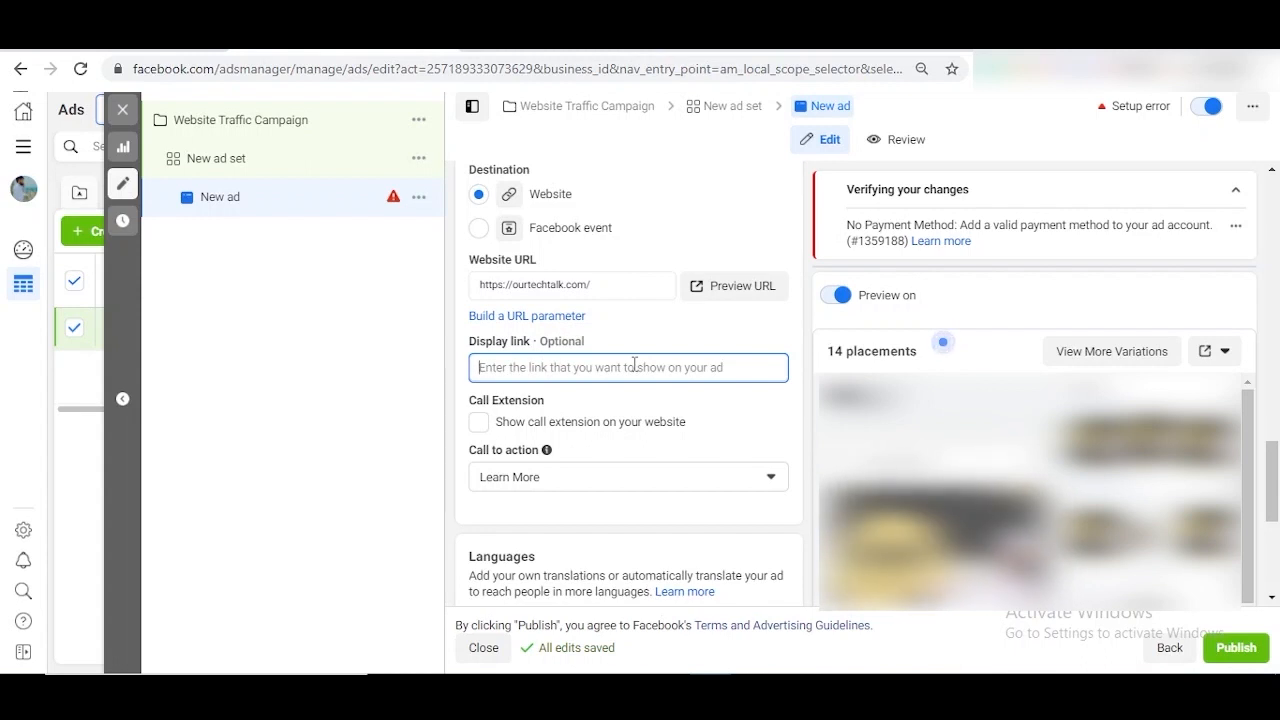
{"action": "scroll", "coordinate": [634, 366], "scroll_direction": "down", "scroll_amount": 1}
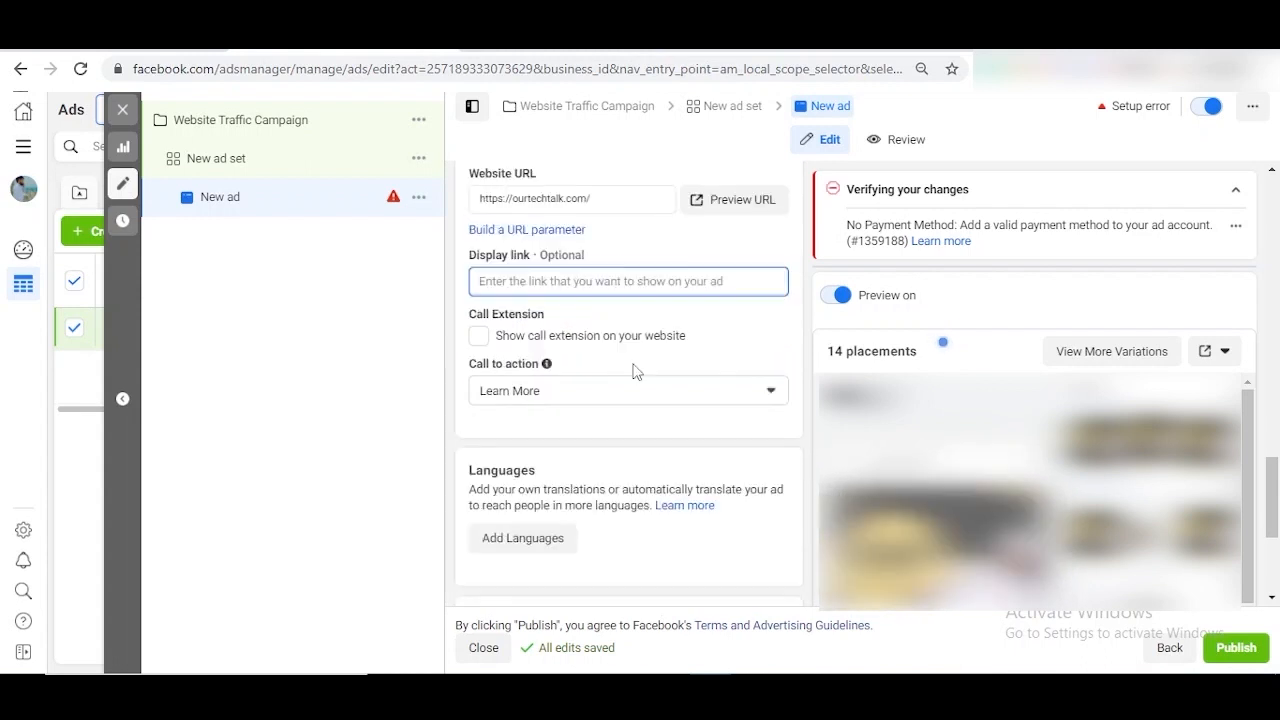
- Enable the website call extension with country code +91 India and the business phone number
{"action": "left_click", "coordinate": [479, 337]}
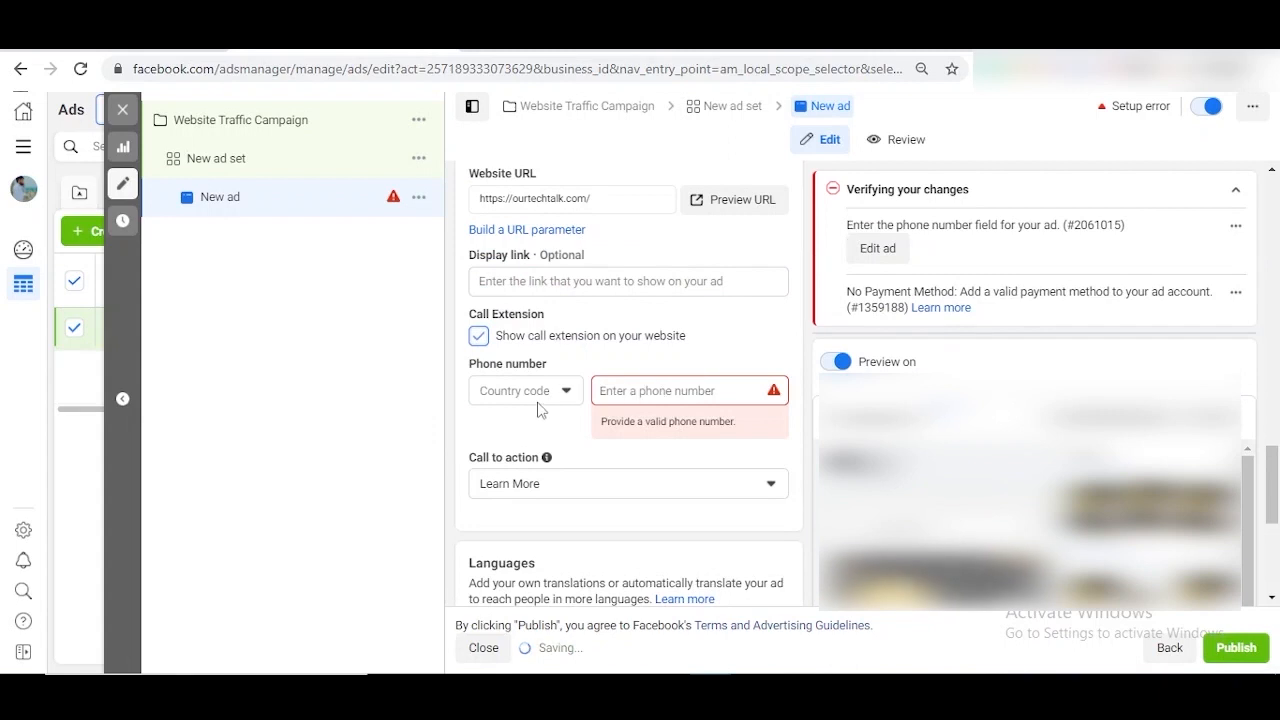
{"action": "left_click", "coordinate": [541, 393]}
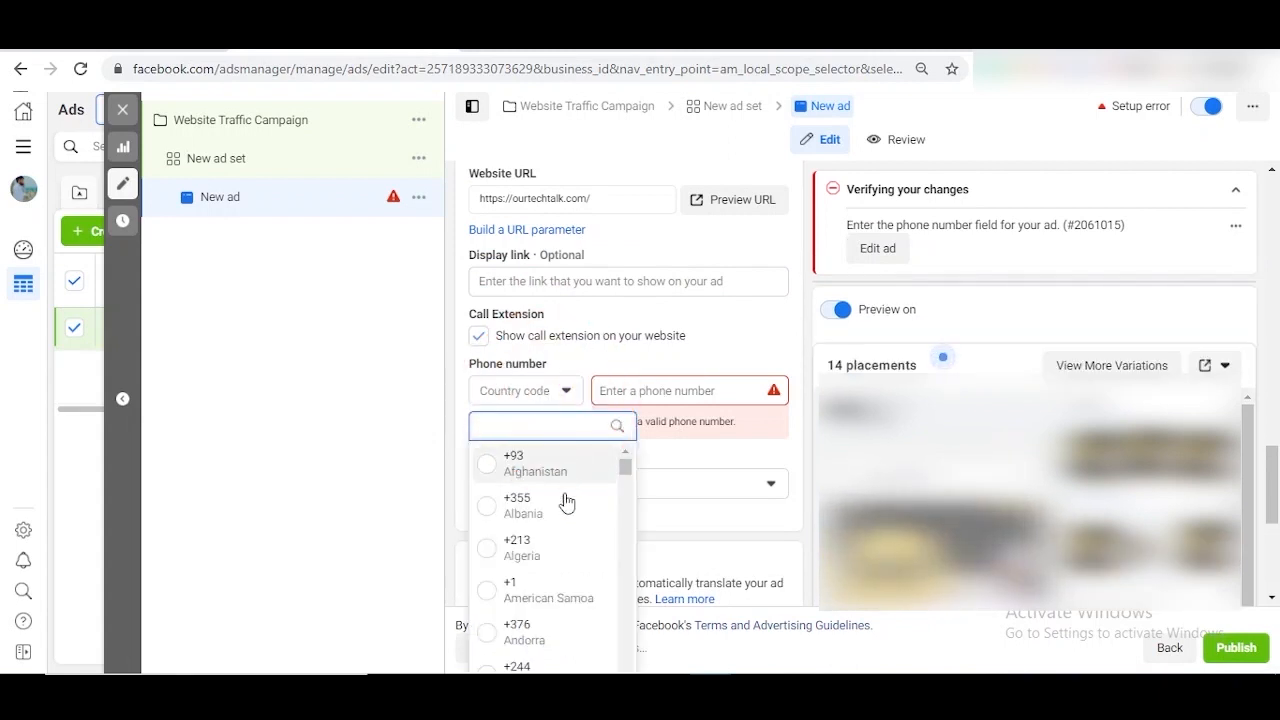
{"action": "type", "text": "ind"}
{"action": "left_click", "coordinate": [535, 463]}
{"action": "left_click", "coordinate": [640, 388]}
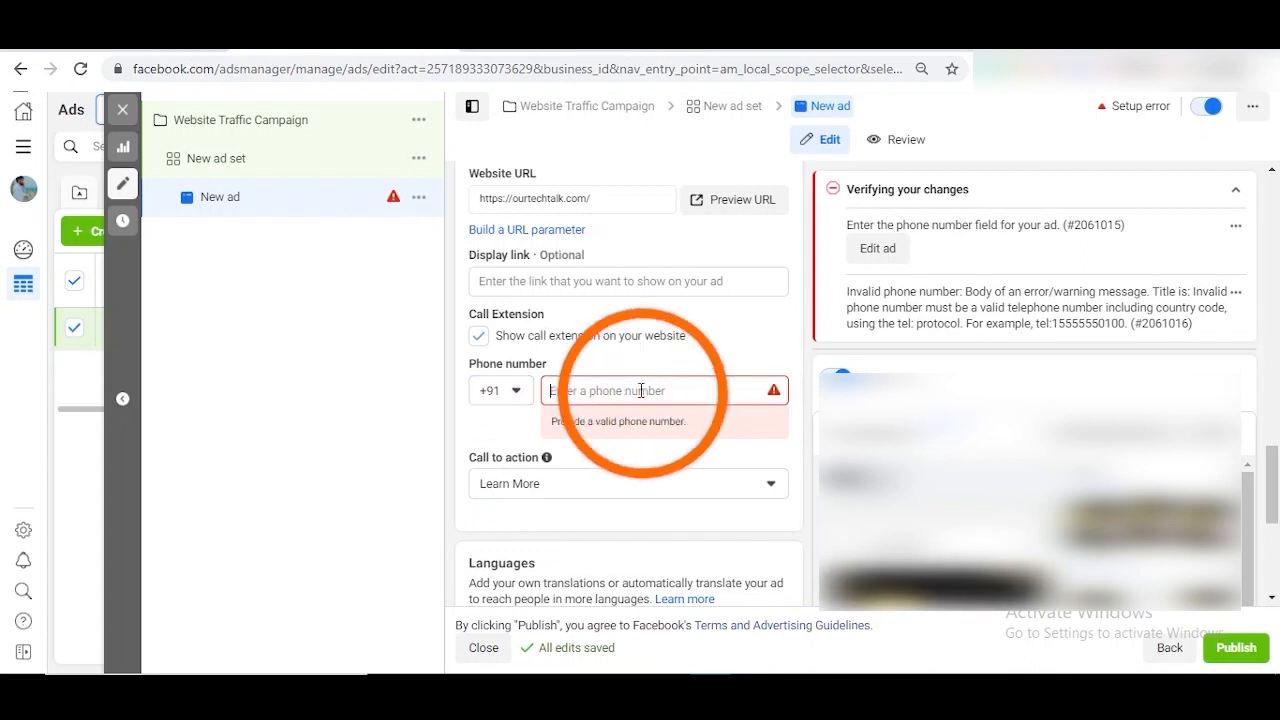
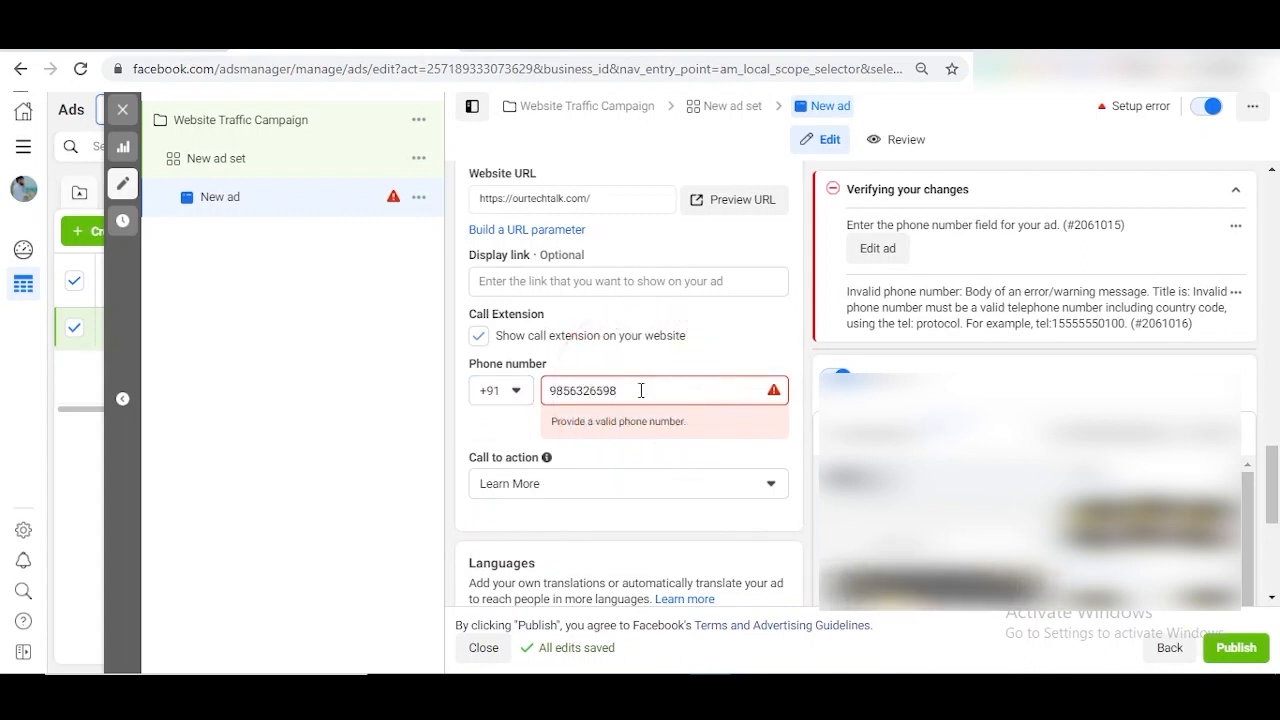
{"action": "left_click", "coordinate": [757, 349]}
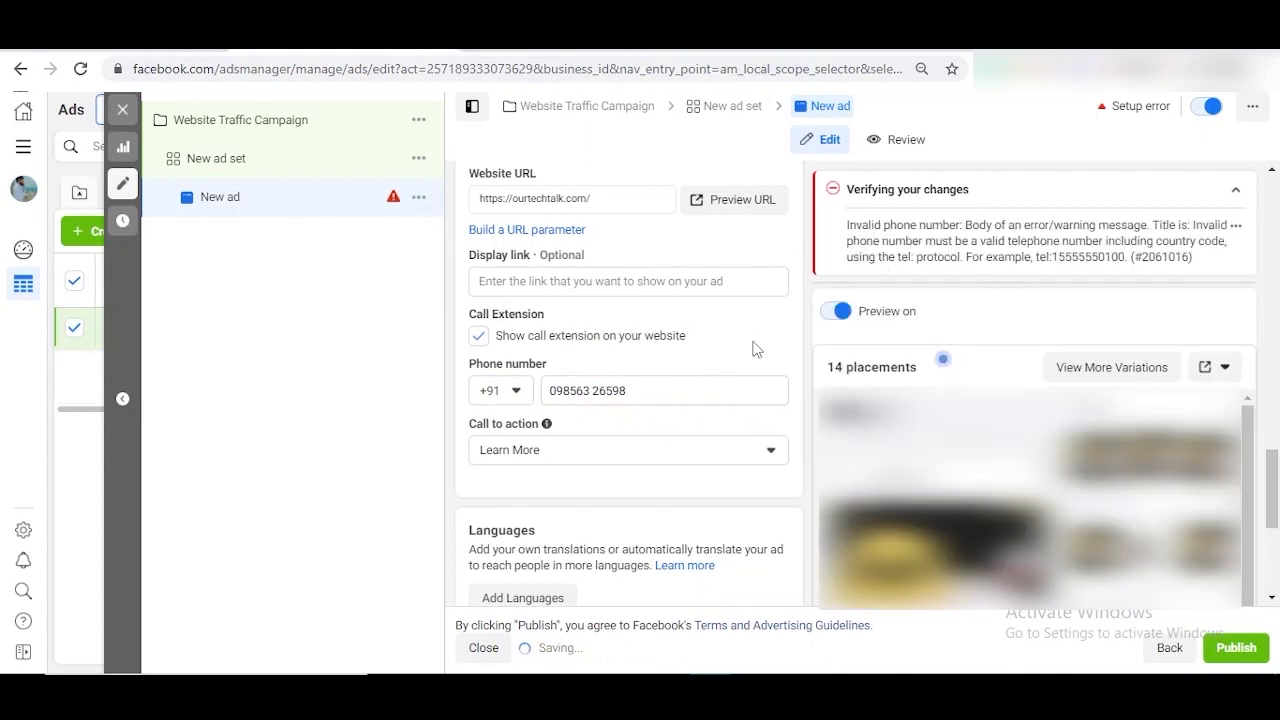
{"action": "left_click", "coordinate": [645, 449]}
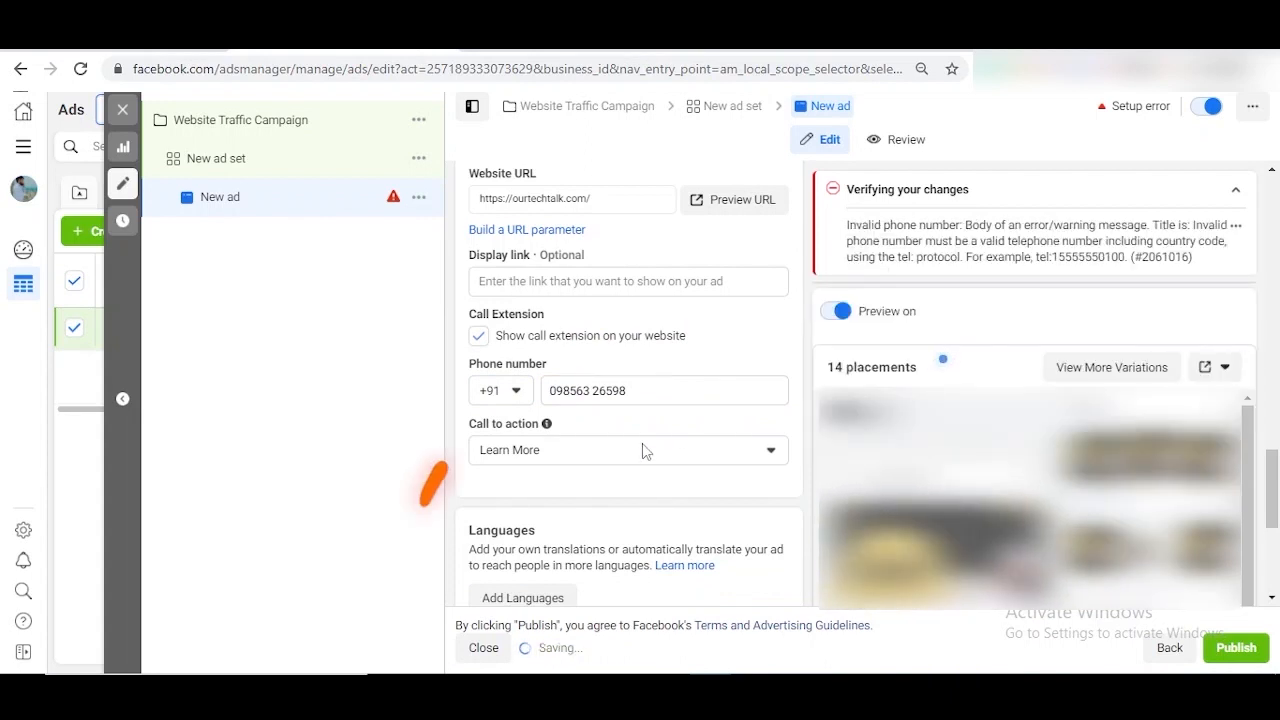
- Pick Contact Us as the call to action and close the 'Make a carousel ad' card
{"action": "scroll", "coordinate": [655, 344], "scroll_direction": "up", "scroll_amount": 2}
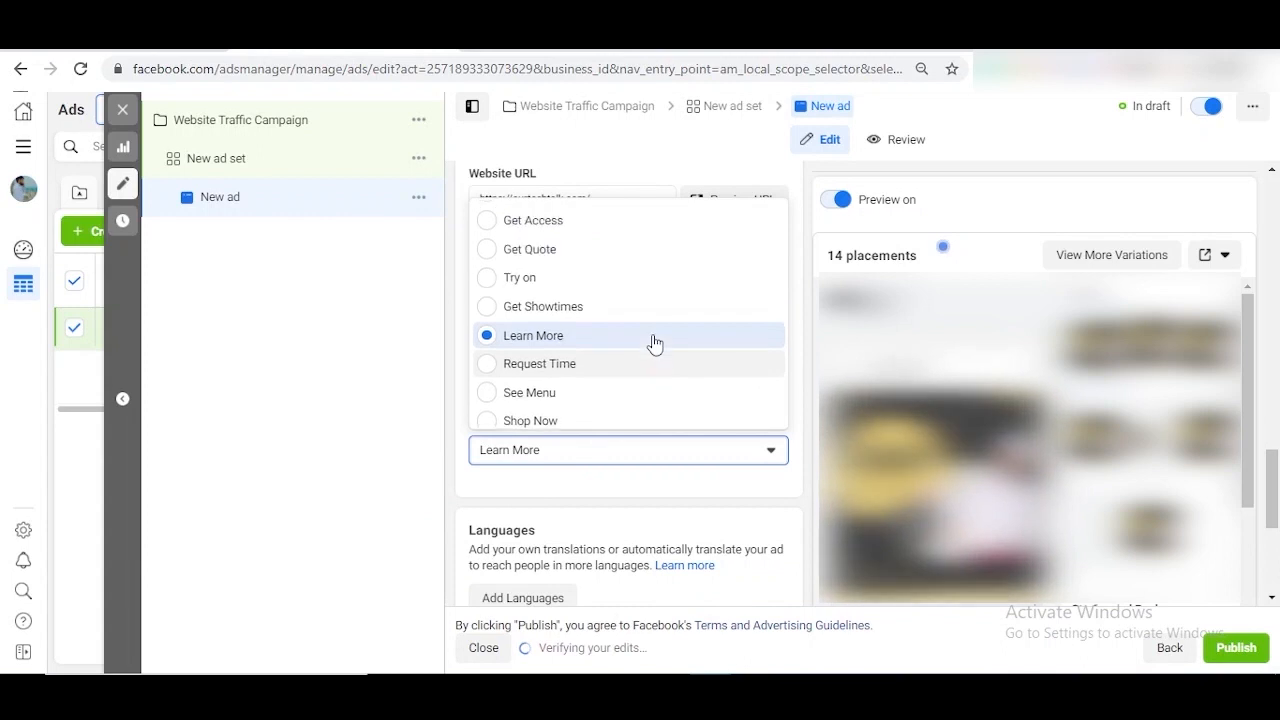
{"action": "scroll", "coordinate": [597, 336], "scroll_direction": "up", "scroll_amount": 1}
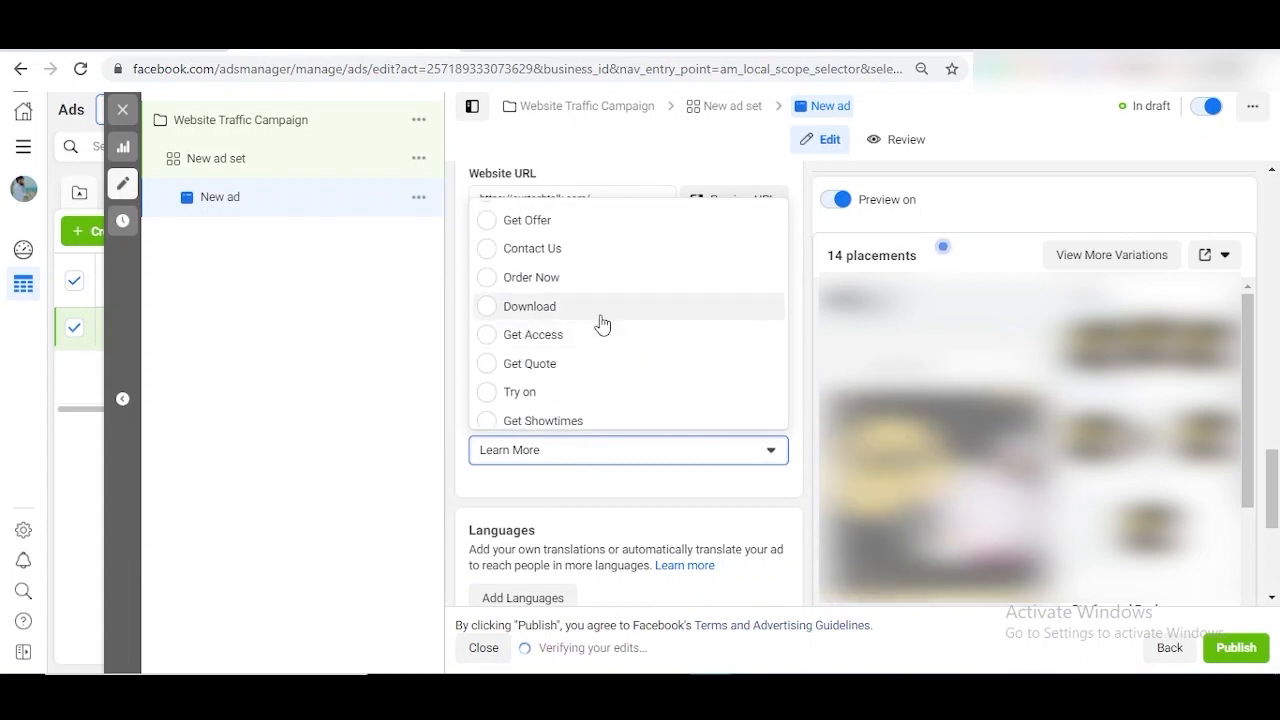
{"action": "left_click", "coordinate": [574, 254]}
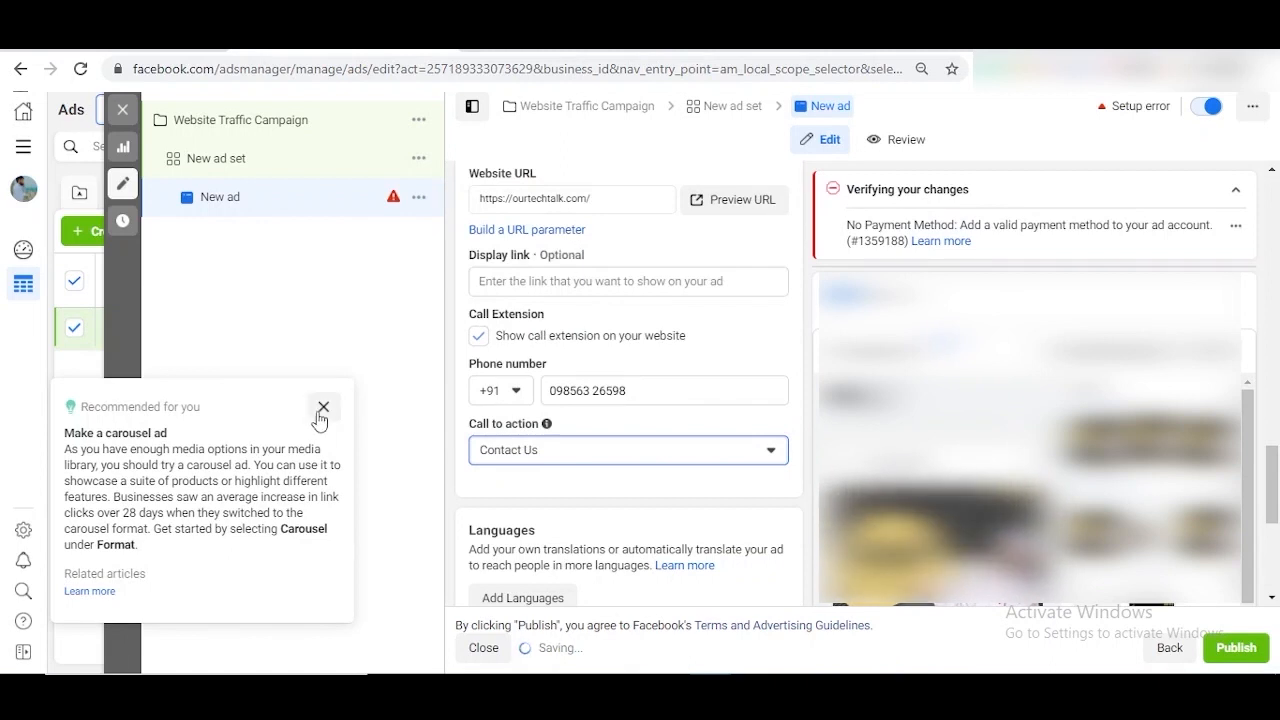
{"action": "left_click", "coordinate": [318, 412]}
{"action": "scroll", "coordinate": [640, 500], "scroll_direction": "down", "scroll_amount": 1}
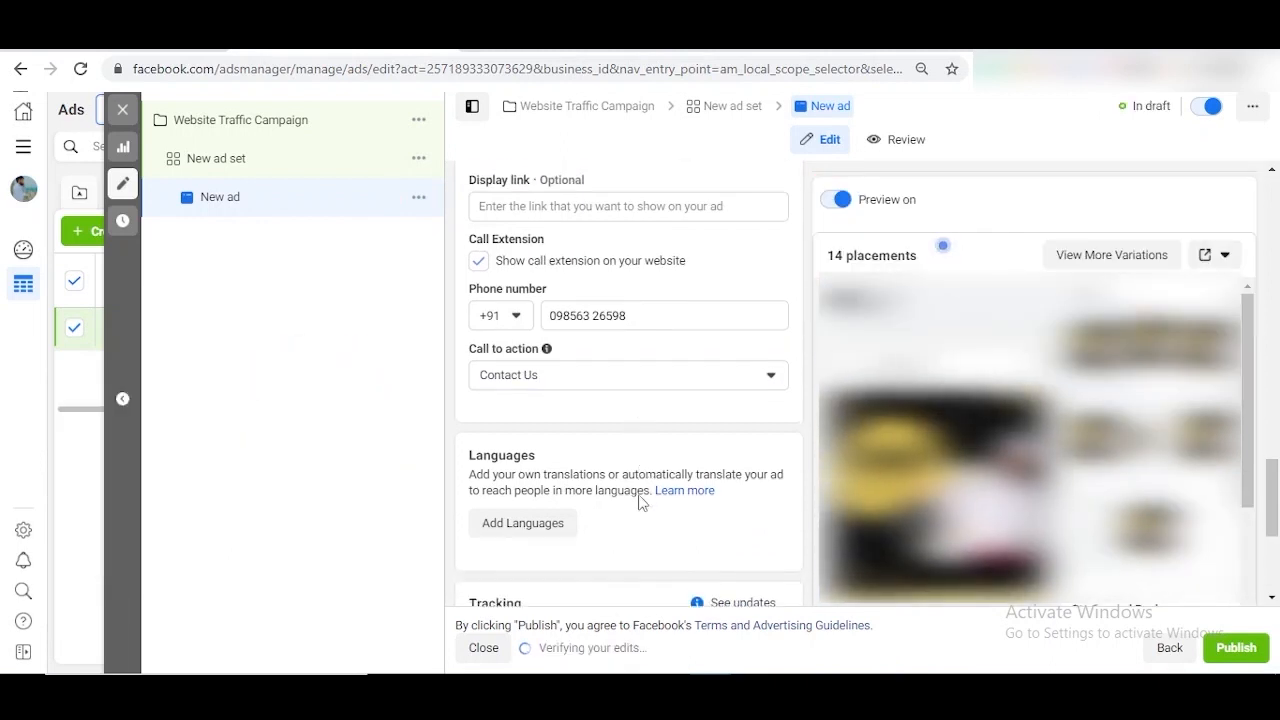
{"action": "scroll", "coordinate": [642, 503], "scroll_direction": "down", "scroll_amount": 3}
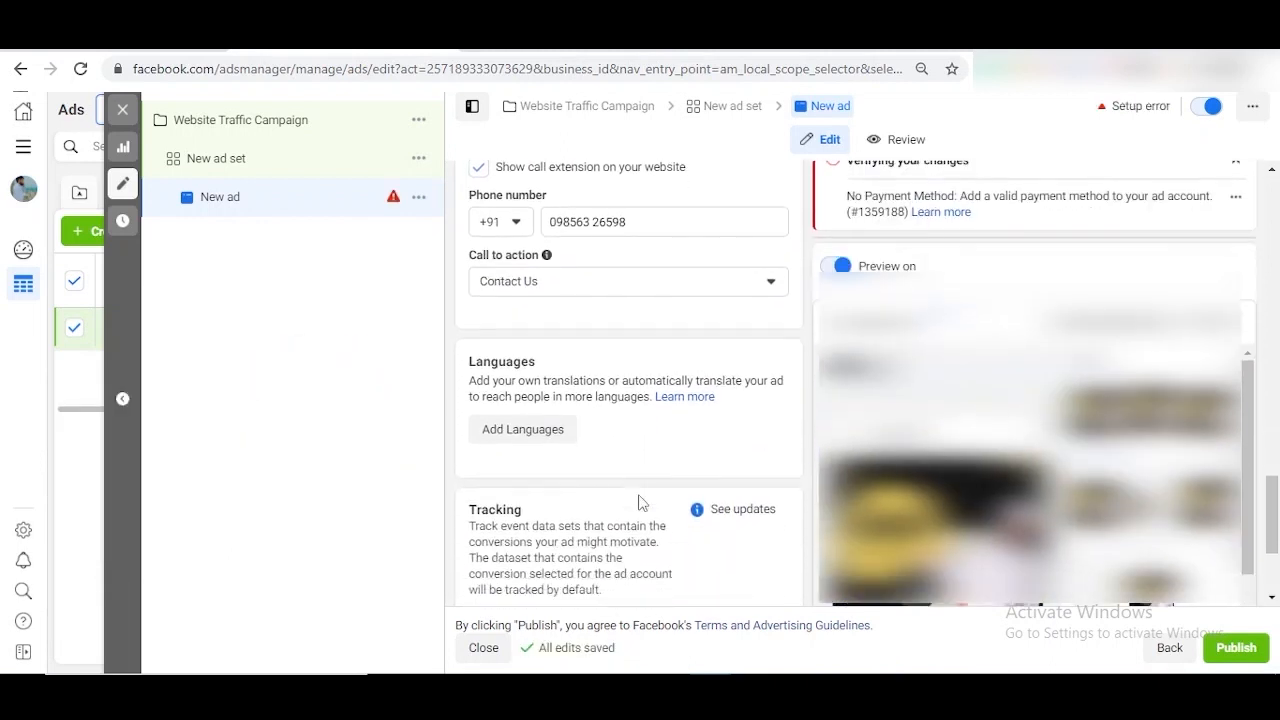